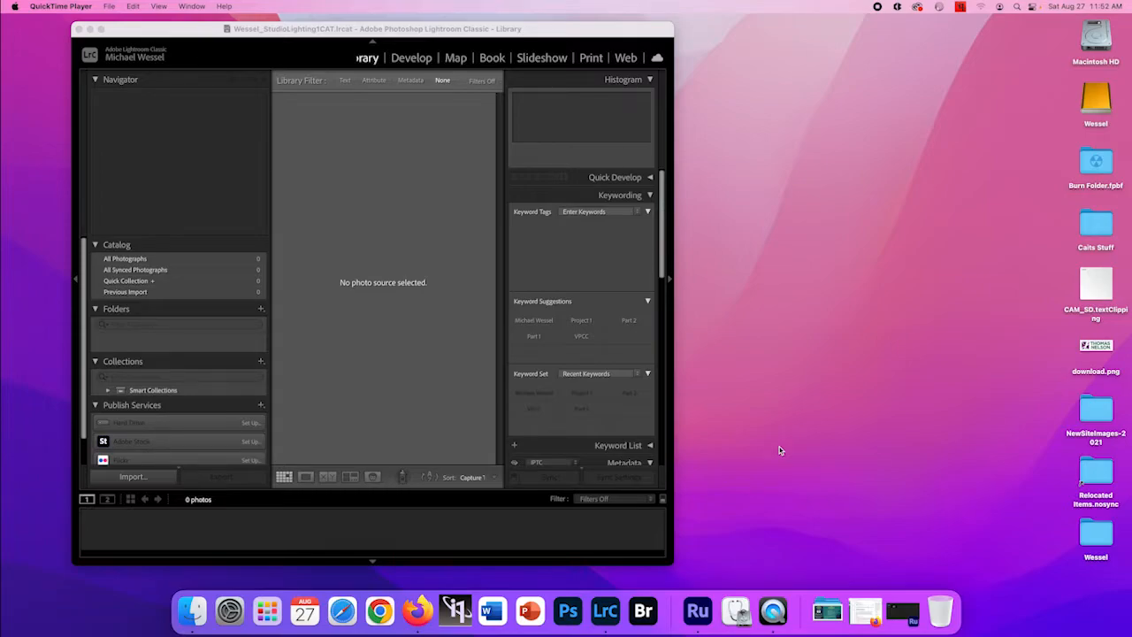
Open the StudioLighting1 class folder inside the VPCC folder on the external drive
double_click(1101, 105)
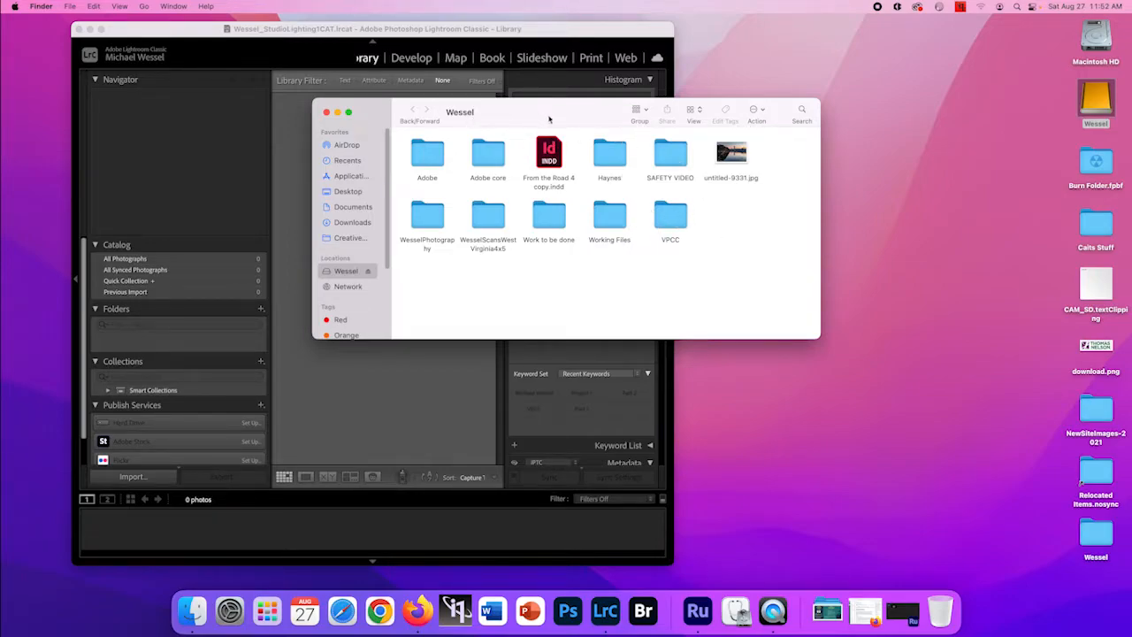
double_click(672, 220)
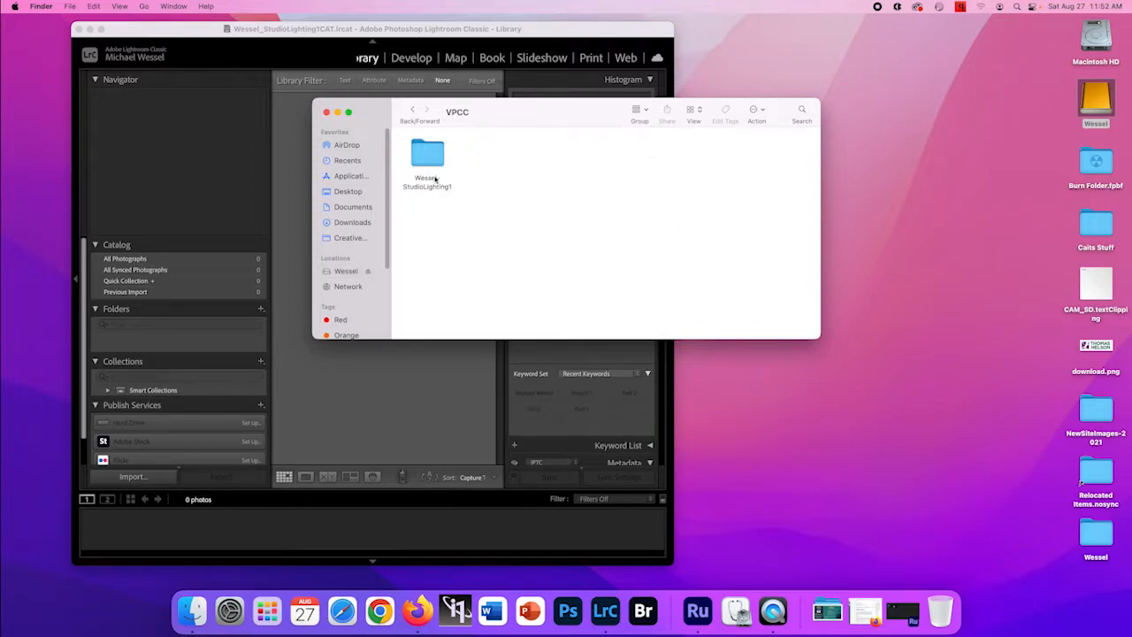
double_click(428, 158)
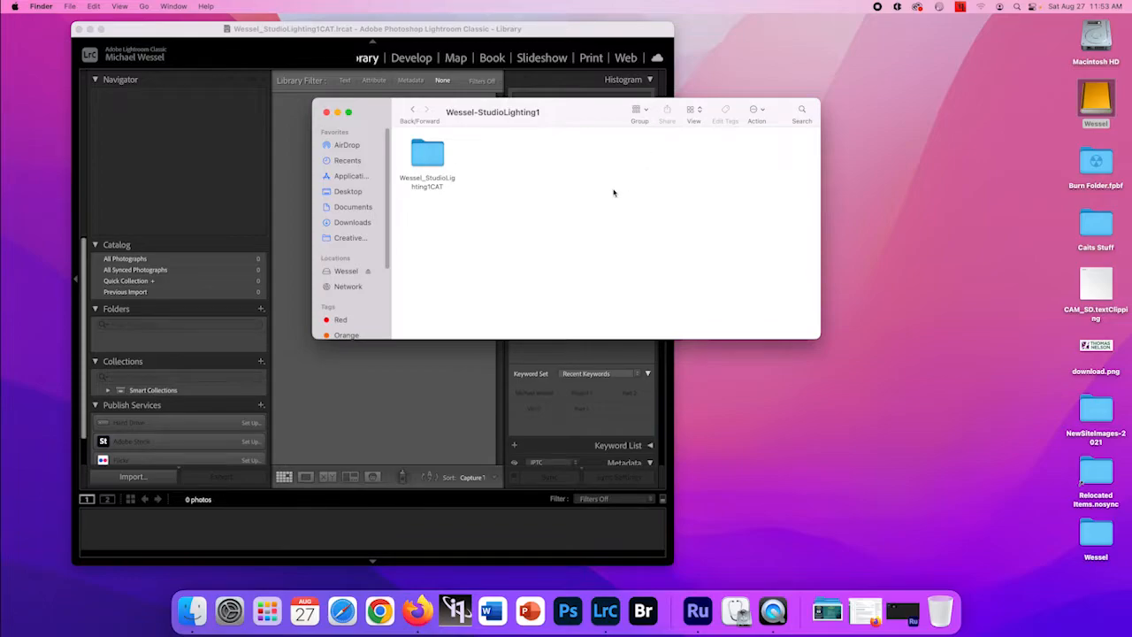
Create a folder beside the catalog folder, named with the owner's surname followed by "_Project 1"
right_click(522, 191)
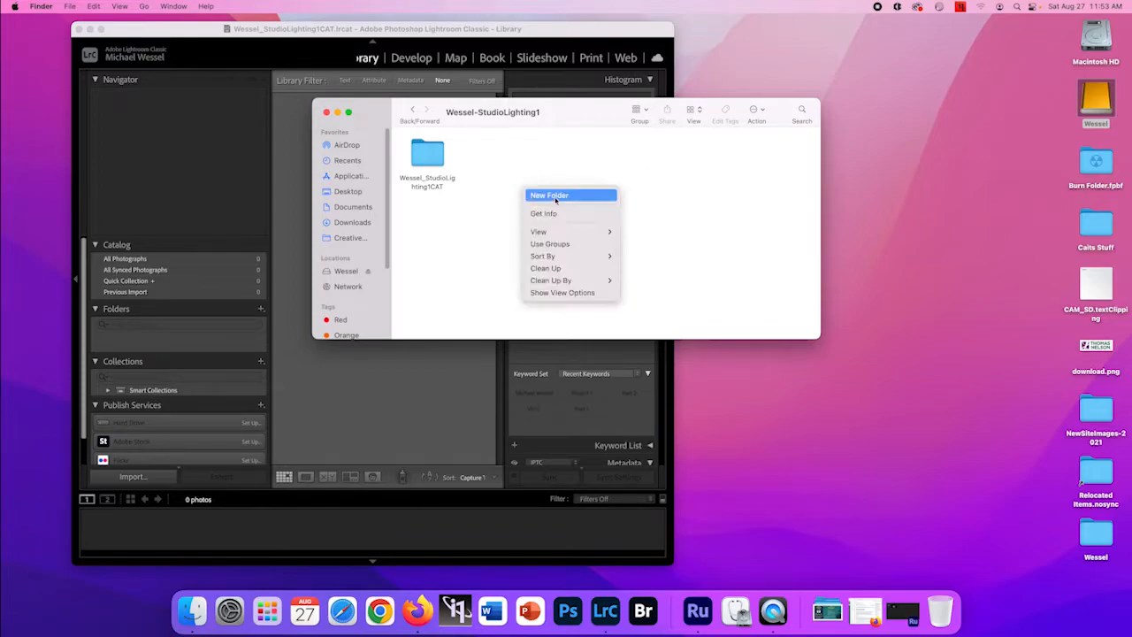
click(557, 196)
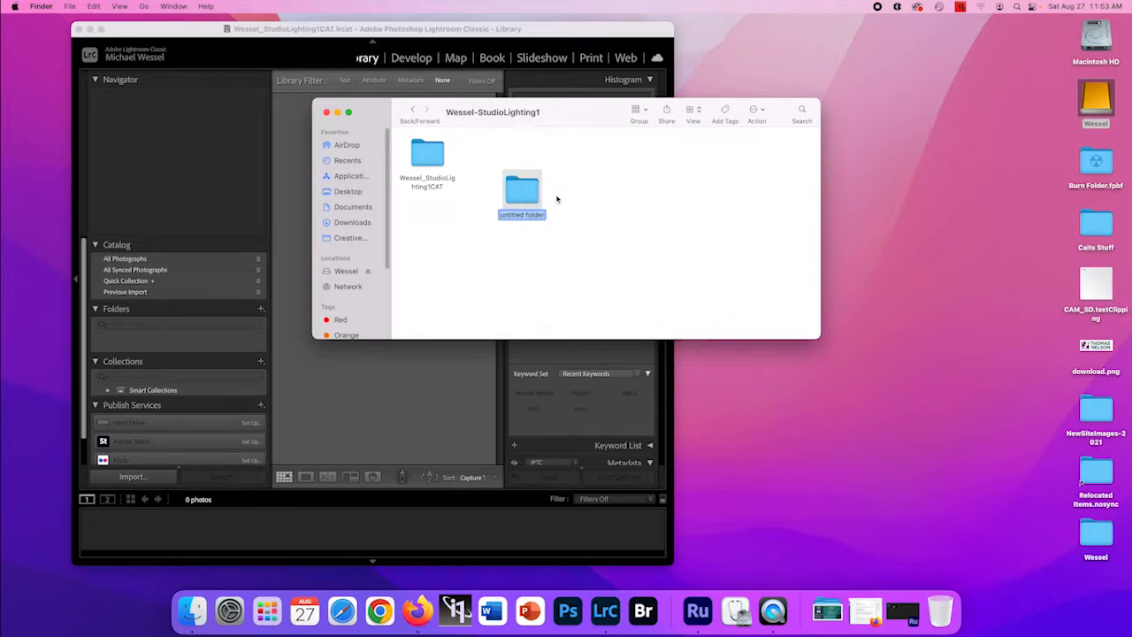
key(BackSpace)
text(Wessel_Project 1)
key(Return)
Create a folder named "Part 1 - Fall Off" inside the new project folder
double_click(521, 198)
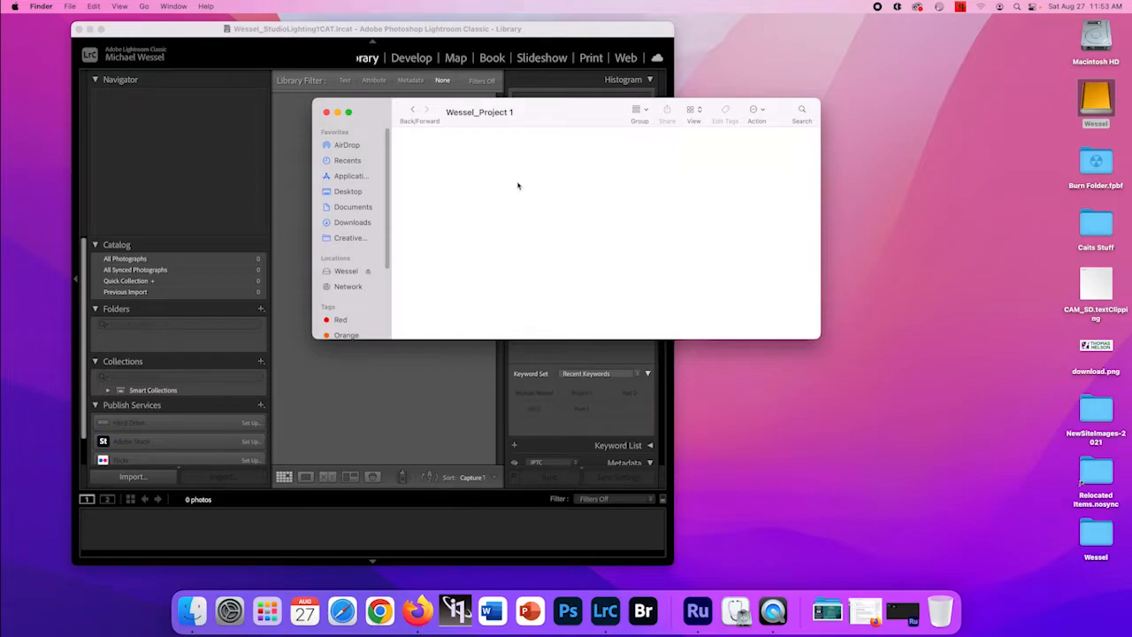
click(763, 111)
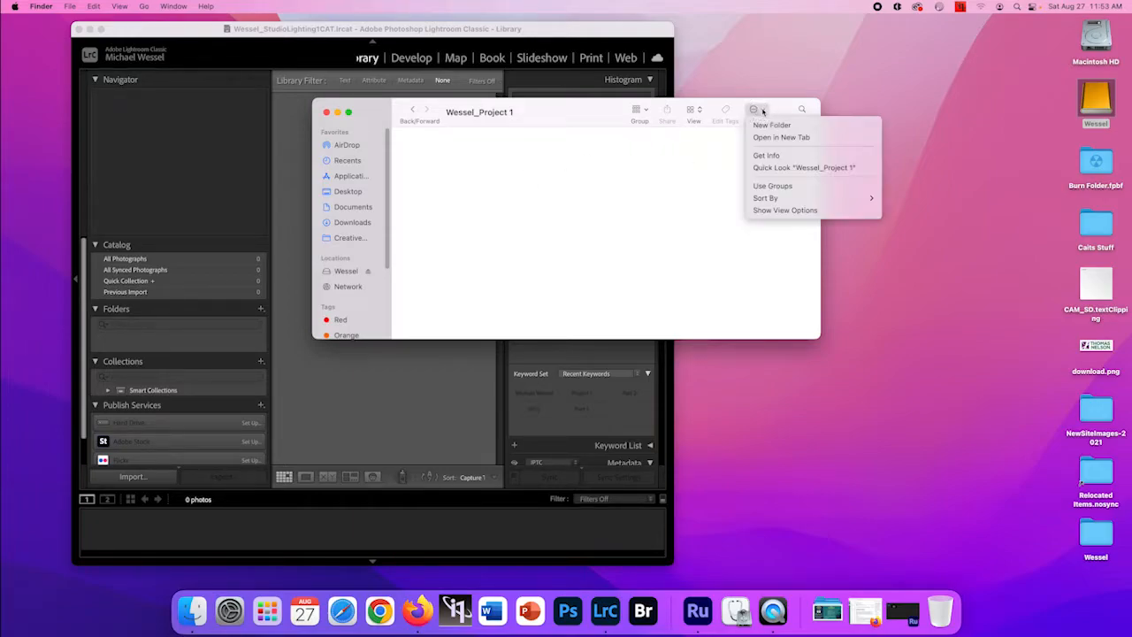
click(766, 127)
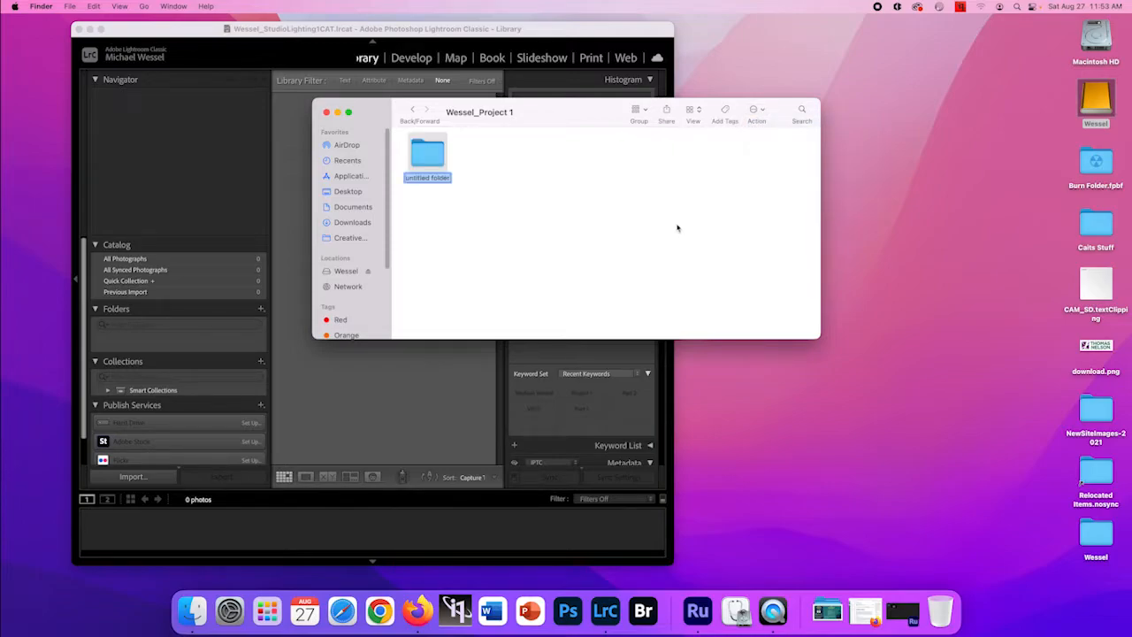
text(Part 1 - Fall Off)
click(436, 155)
Add a second folder to the project folder and try to name it "Part 2"
click(761, 111)
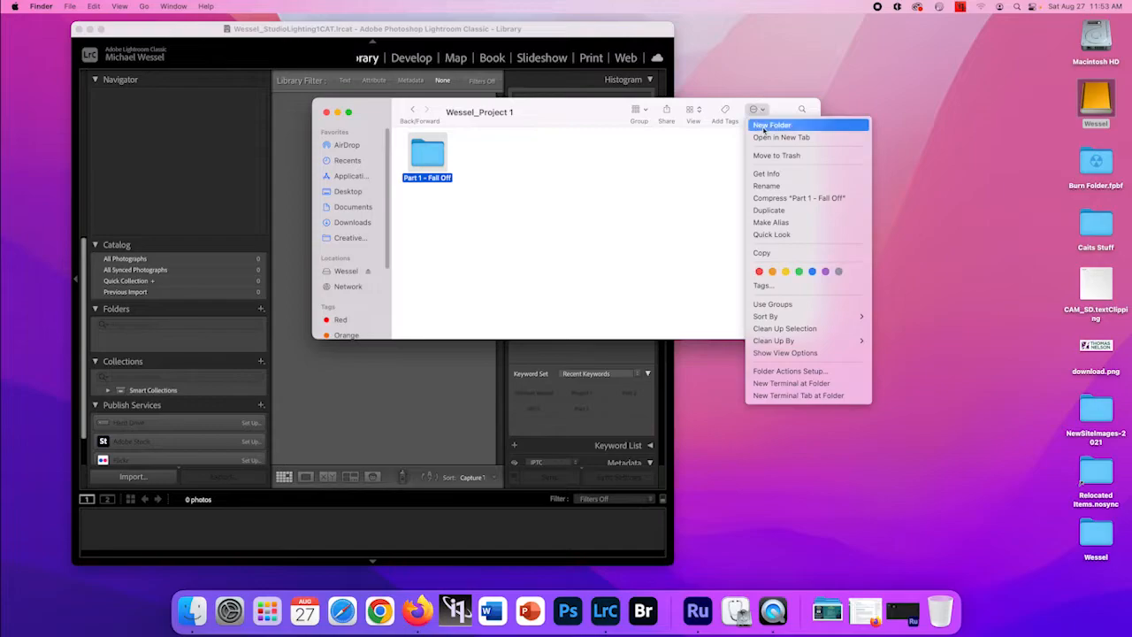
click(766, 130)
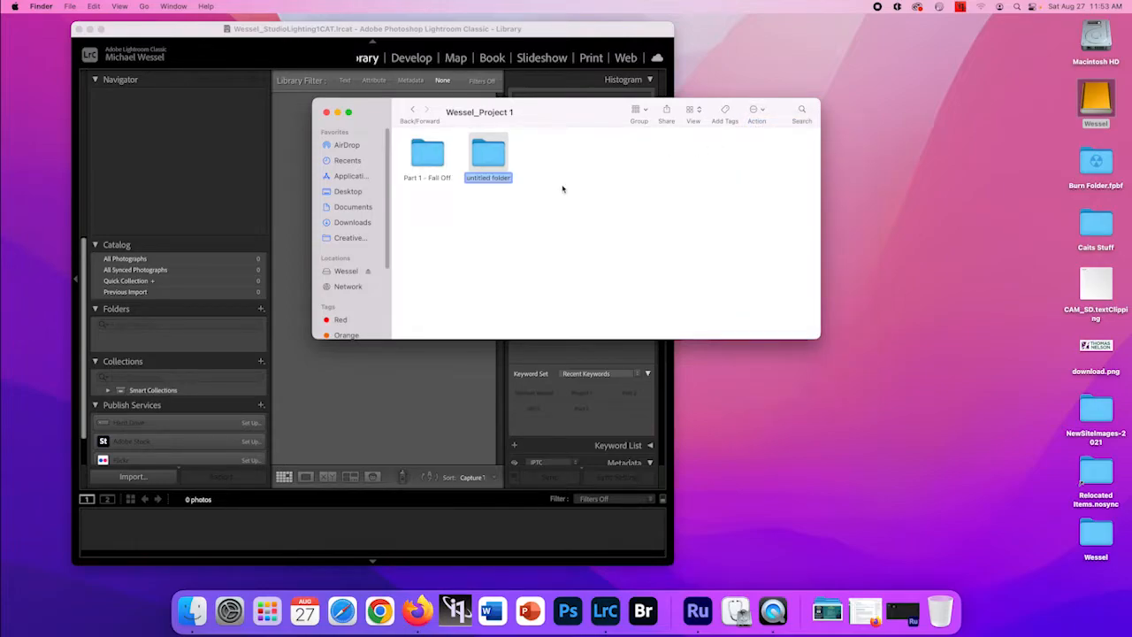
text(Part 2)
Create a folder named "Part 3" in the project folder
right_click(577, 194)
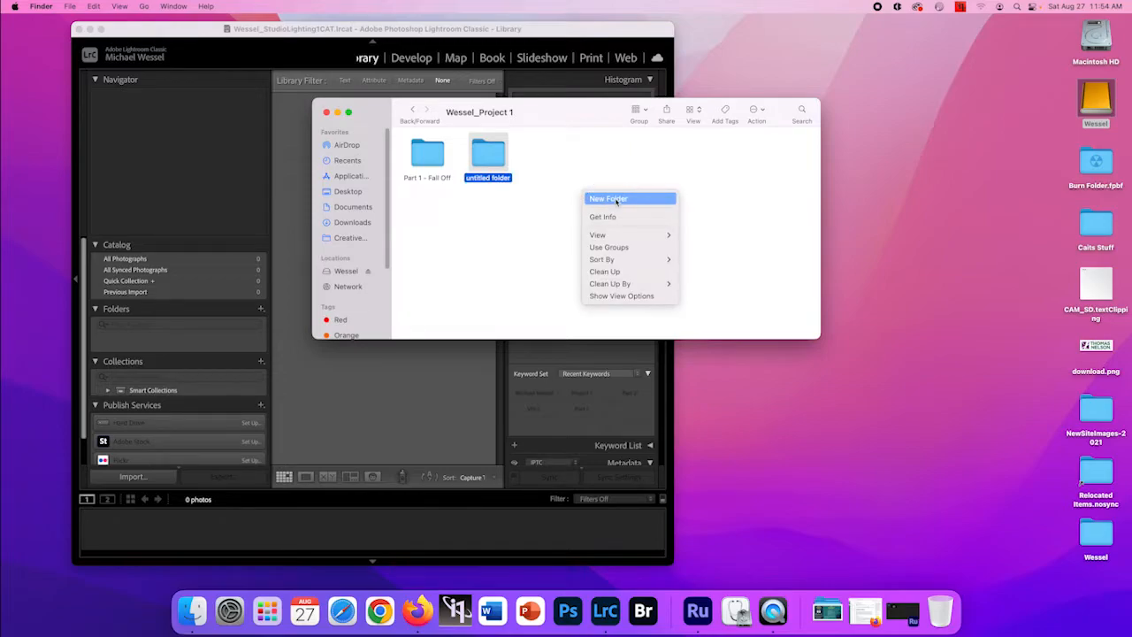
click(614, 196)
text(Part 3)
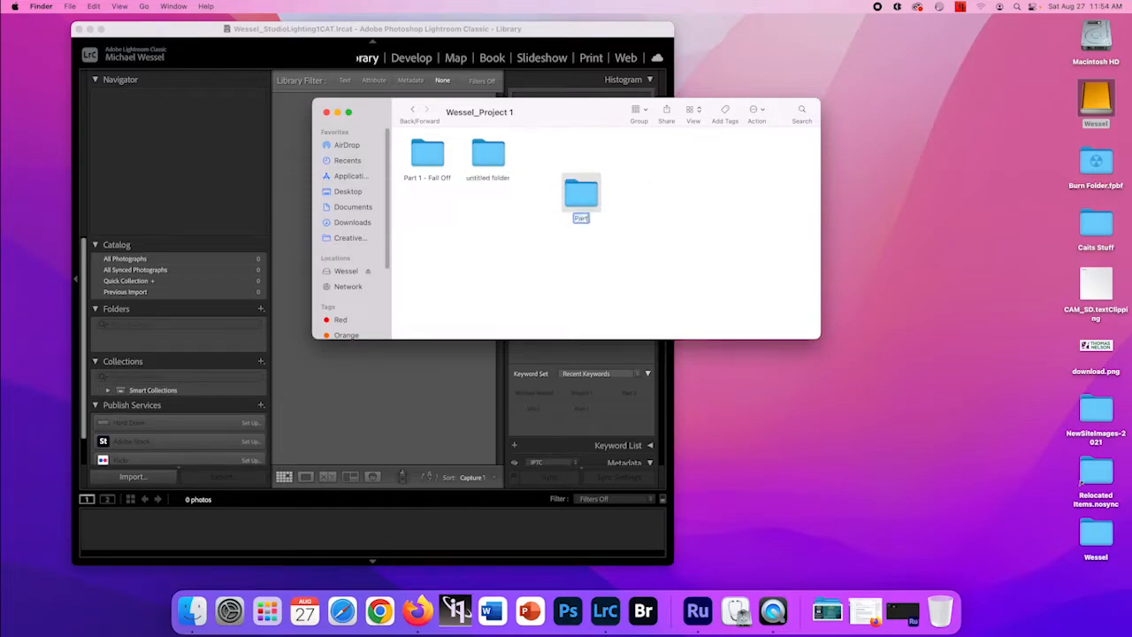
key(Return)
Rename the untitled folder in the project folder as "Part 2"
click(492, 166)
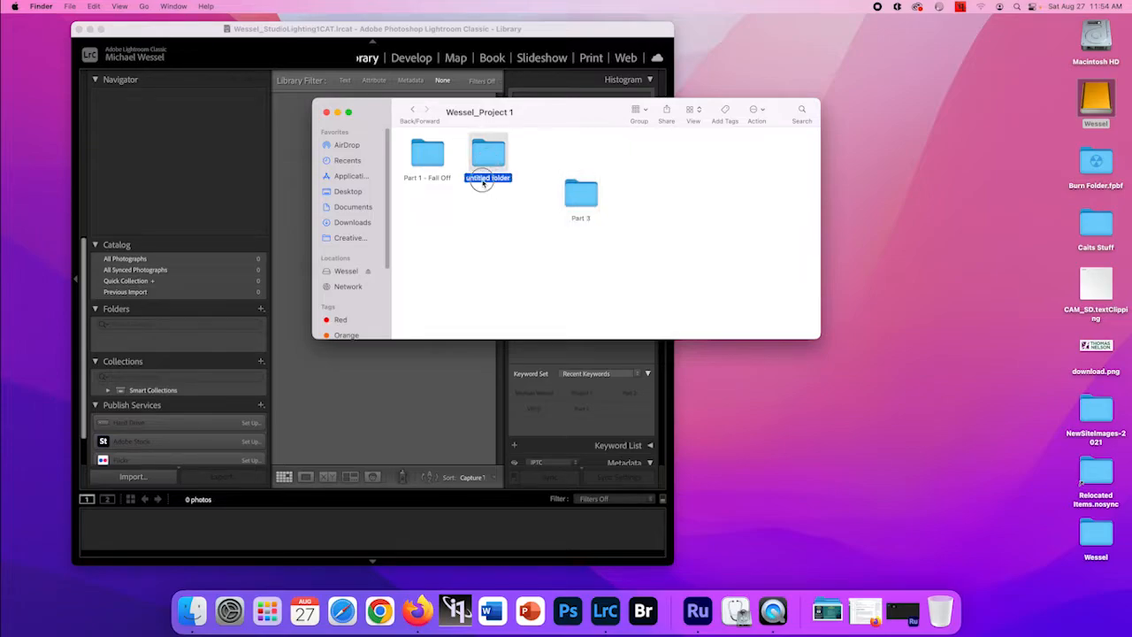
double_click(489, 182)
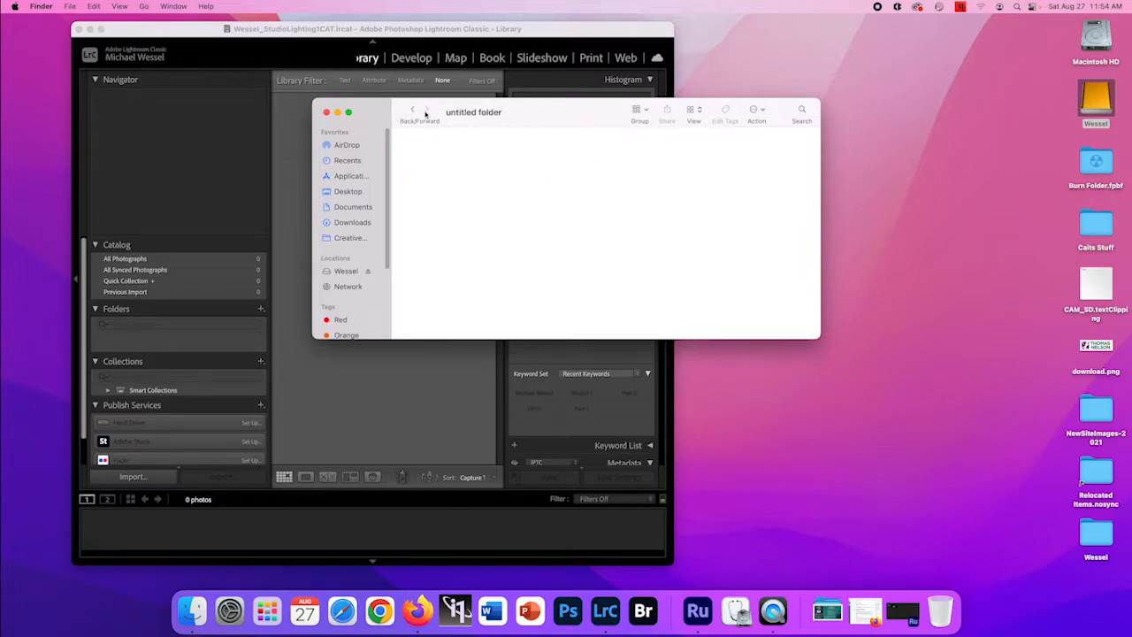
click(412, 110)
click(486, 178)
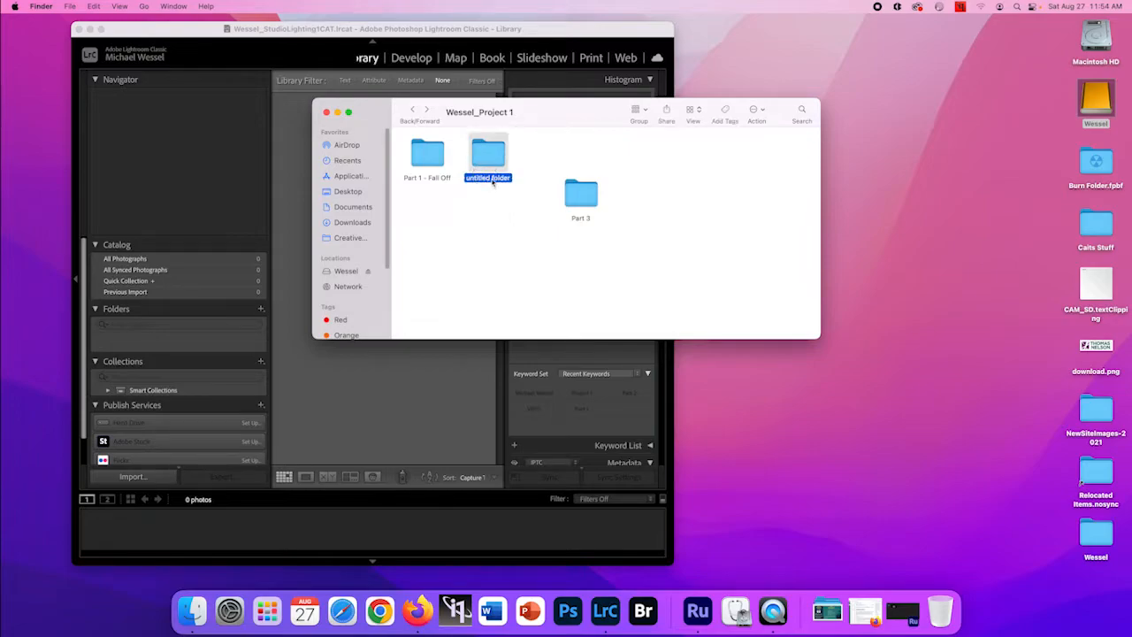
click(492, 180)
text(Part 2)
key(Return)
Create two more folders in the project folder, named "Part 4" and "Part 5"
right_click(644, 213)
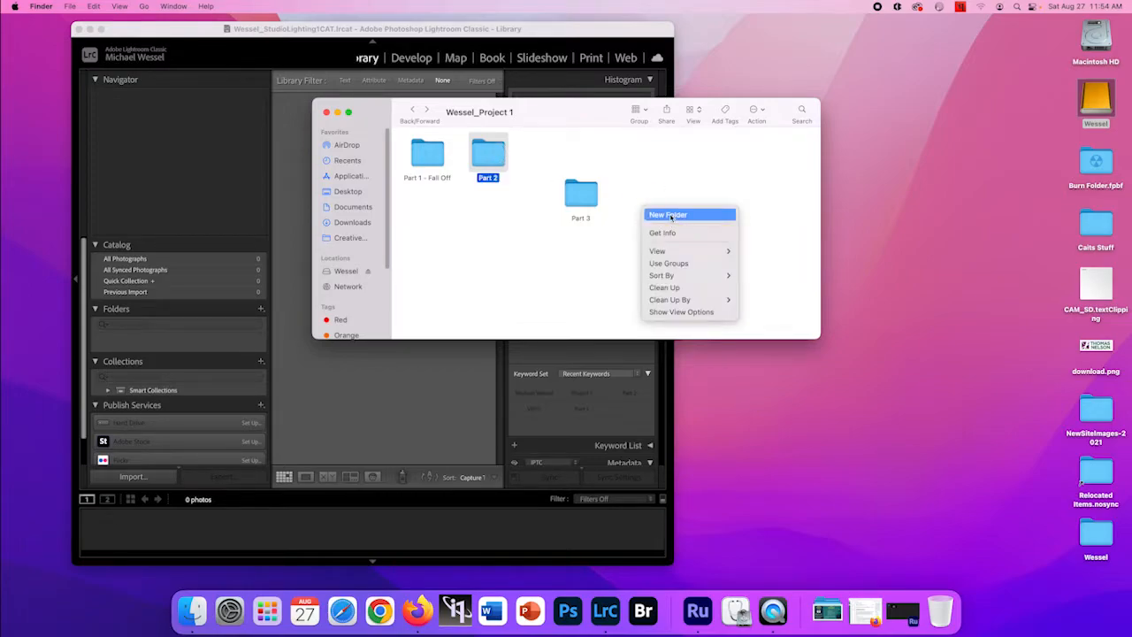
click(669, 215)
text(Part 4)
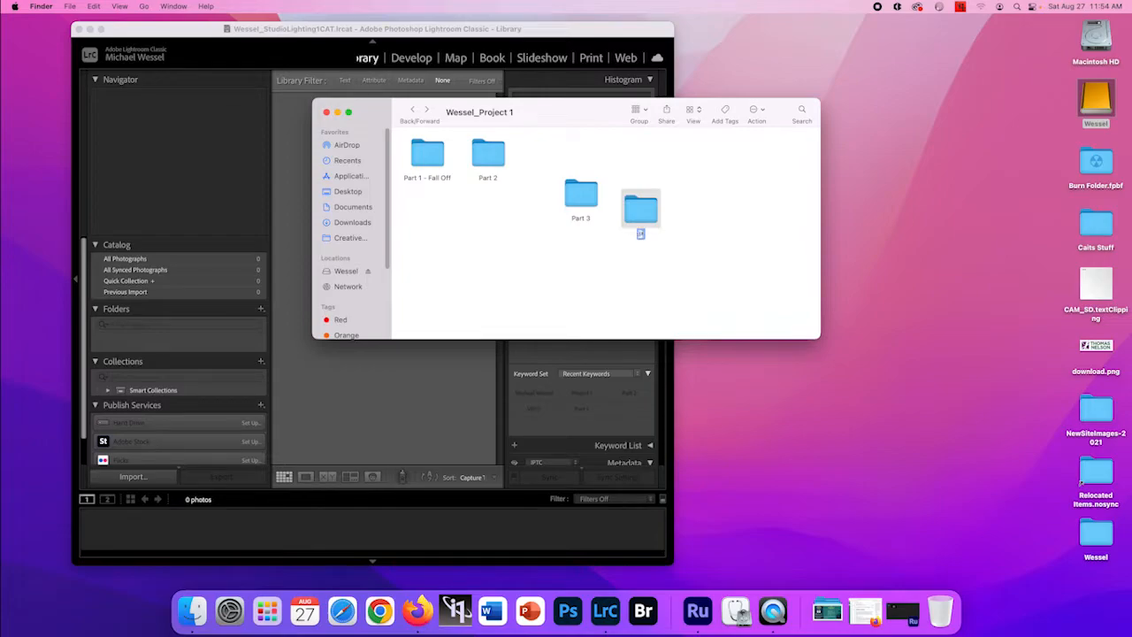
text(4)
right_click(699, 217)
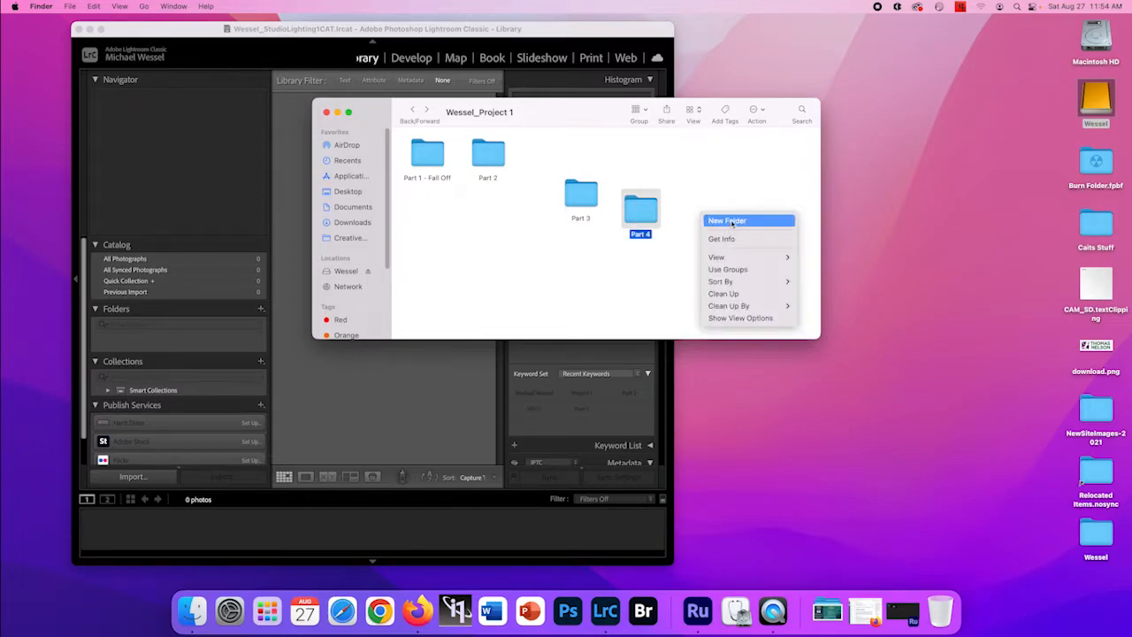
click(730, 221)
text(Part 5)
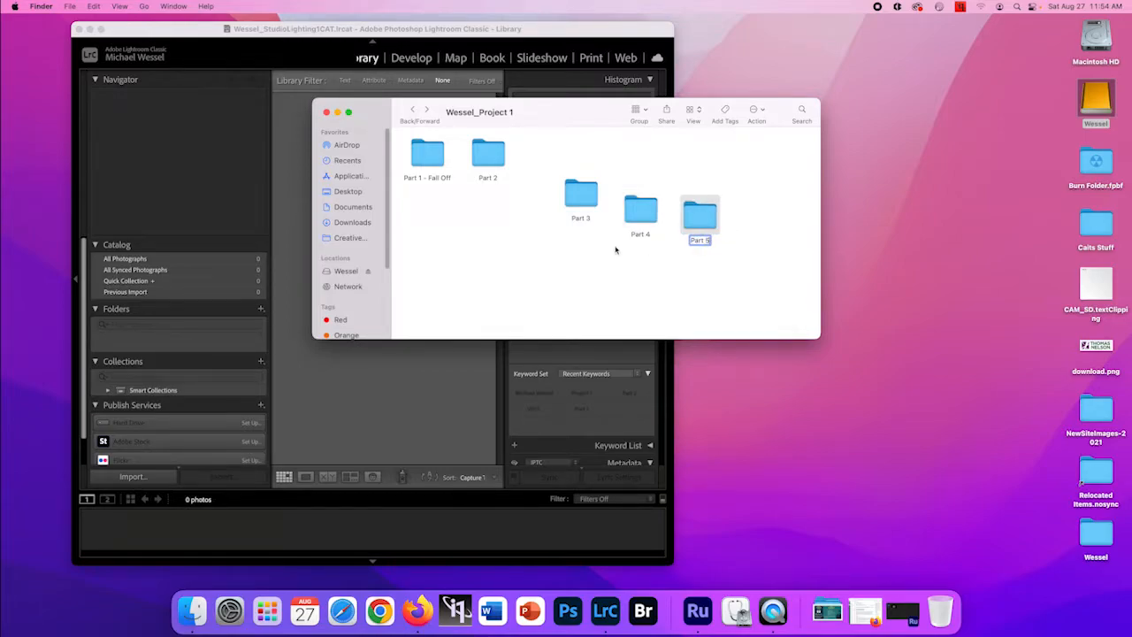
Create folders named "Part 6" and "Part 7" in the project folder
right_click(605, 276)
click(631, 276)
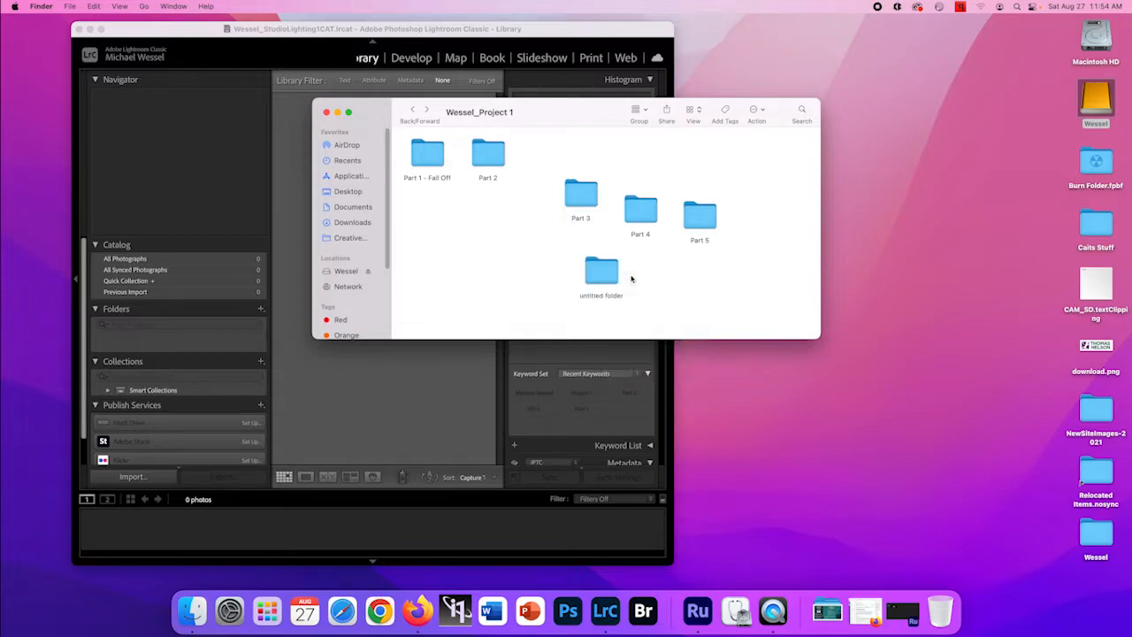
text(Part)
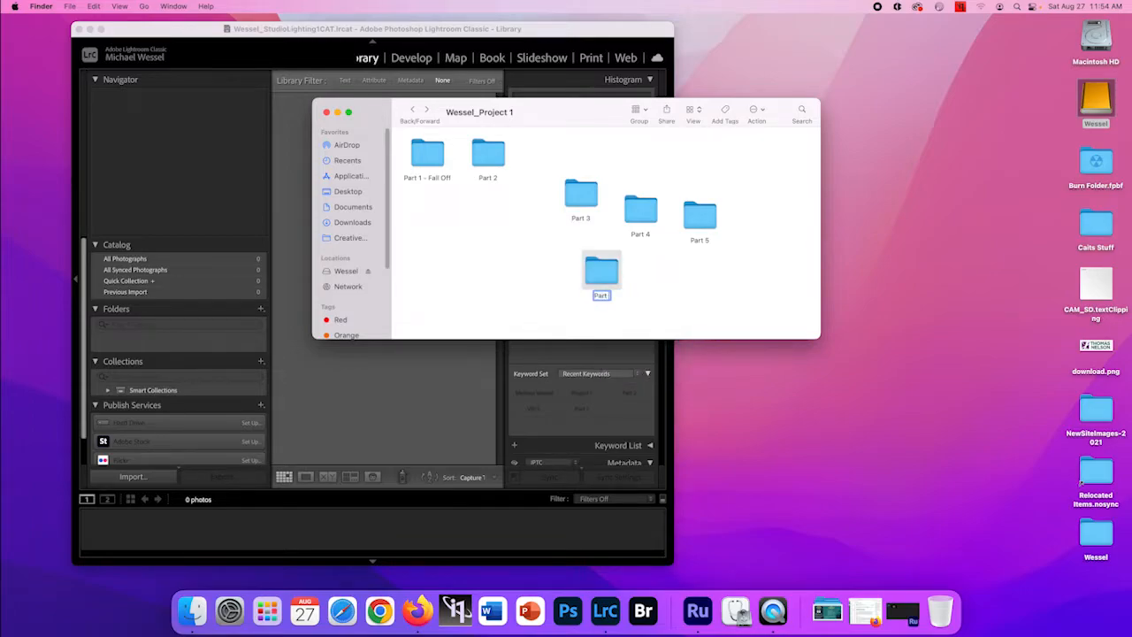
text( 6)
click(656, 281)
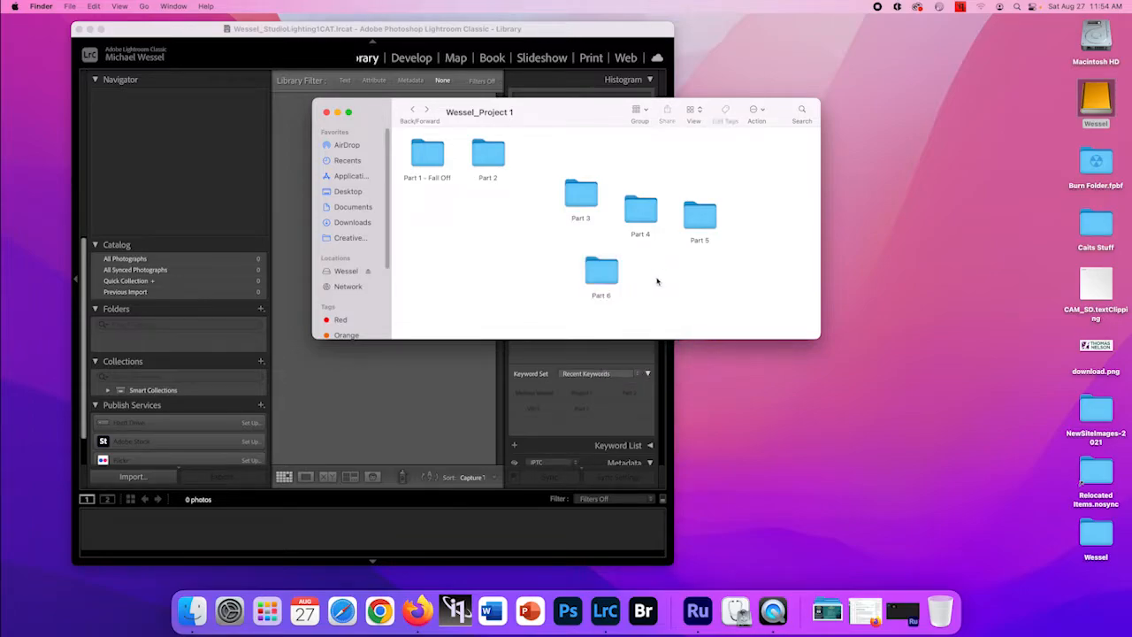
right_click(659, 281)
click(679, 284)
text(Part)
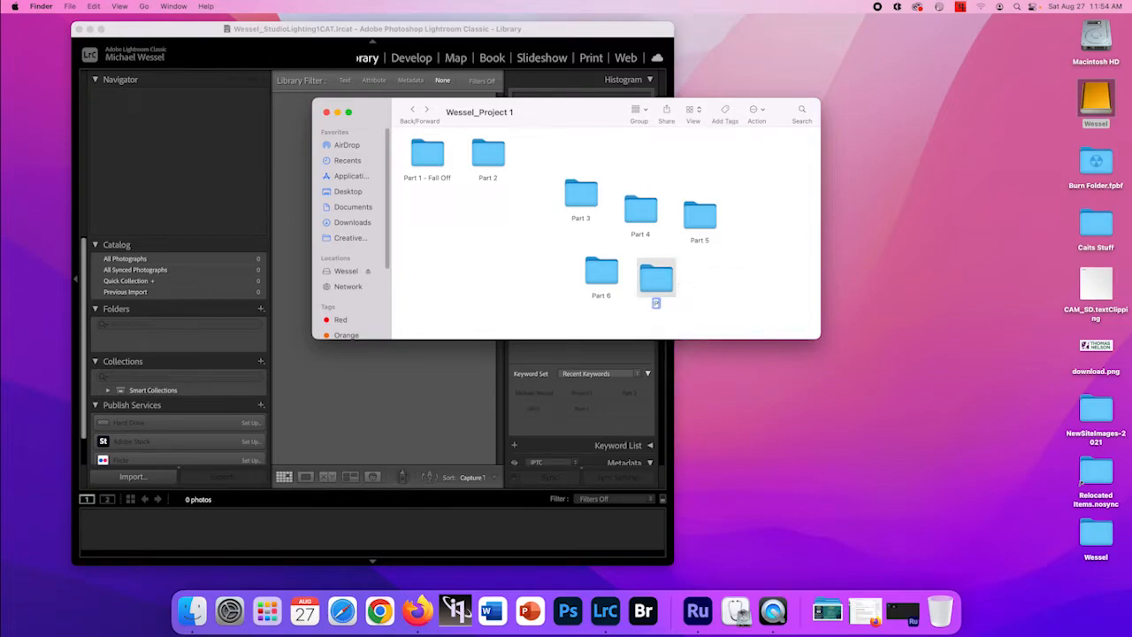
text( 7)
Create a folder named "Part 8" in the project folder
right_click(703, 291)
click(722, 294)
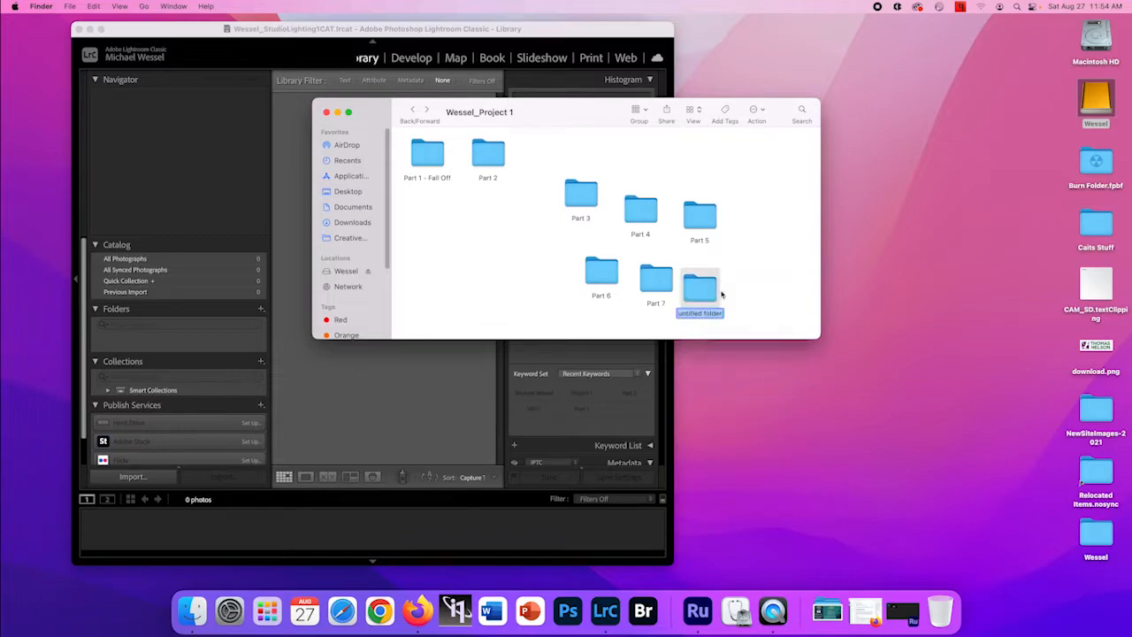
text(Part 8)
key(Return)
Create a folder named "Contact Sheets" in the project folder
right_click(516, 267)
click(527, 268)
text(Co)
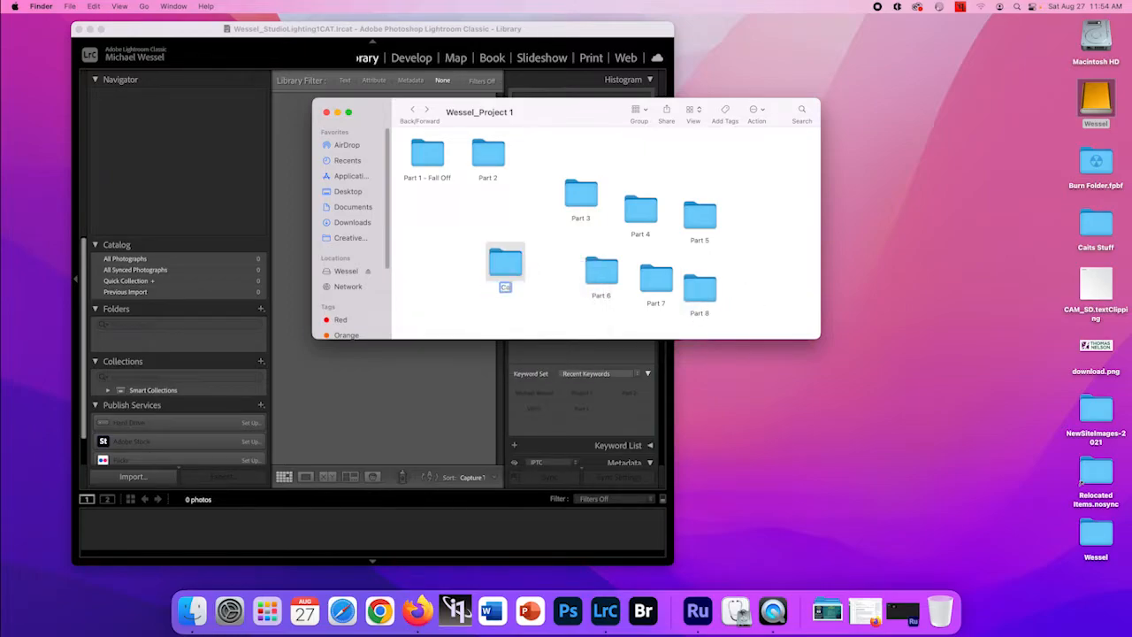
text(ntact Sheets)
click(454, 249)
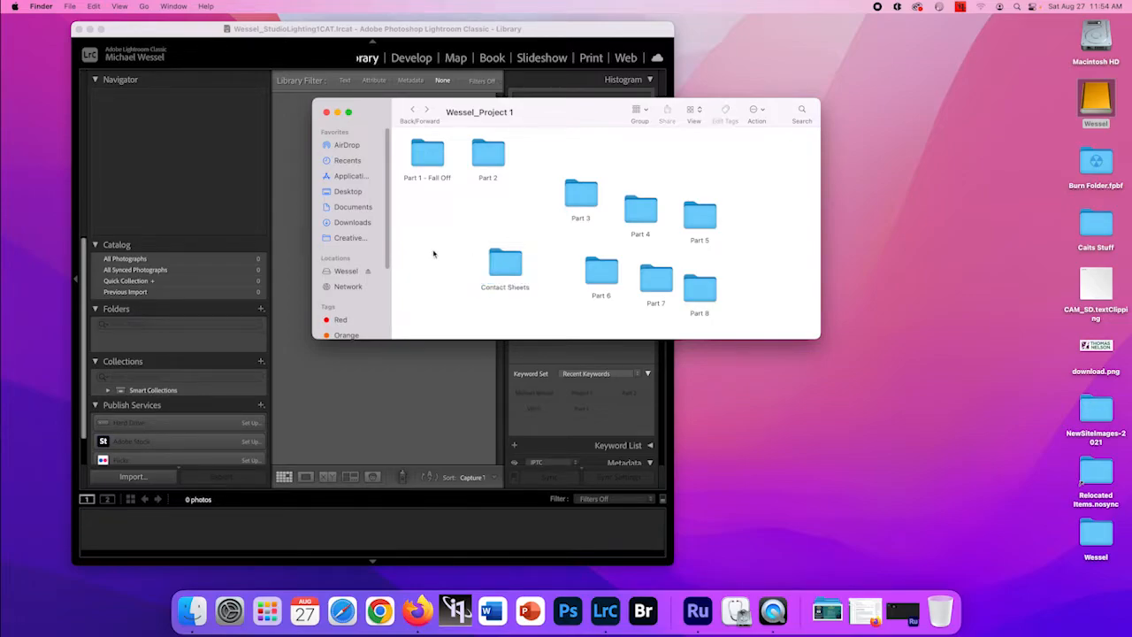
Create a folder named "Final Images" in the project folder
right_click(434, 252)
click(456, 256)
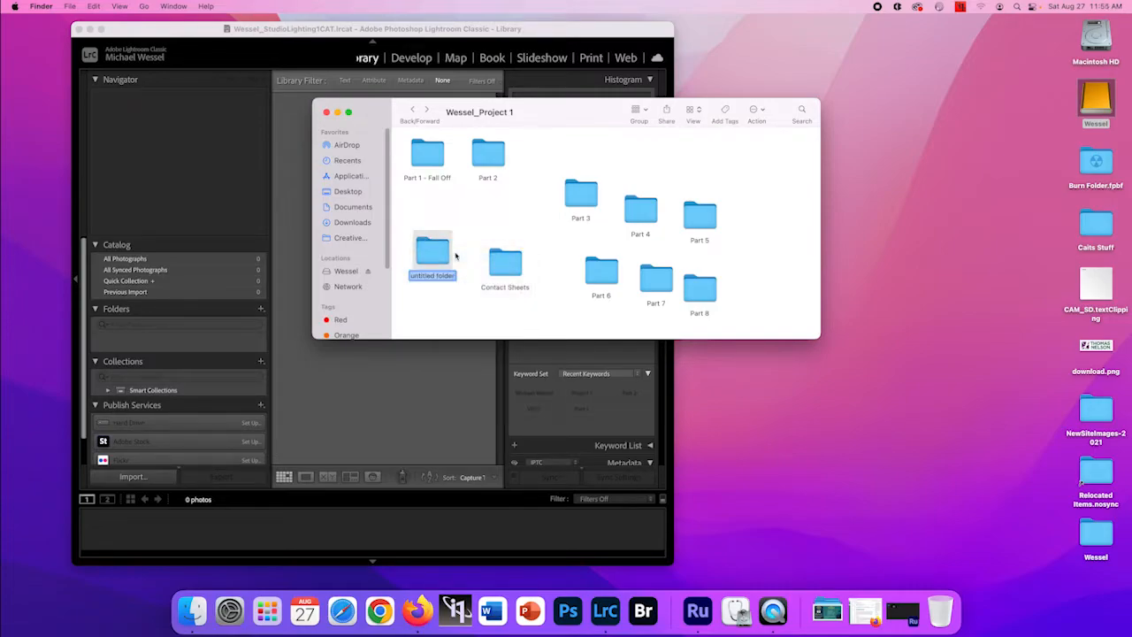
text(Final F)
key(BackSpace)
text(Images)
key(Return)
Create two subfolders named "Metal" and "Fur" inside the Part 8 folder
double_click(706, 290)
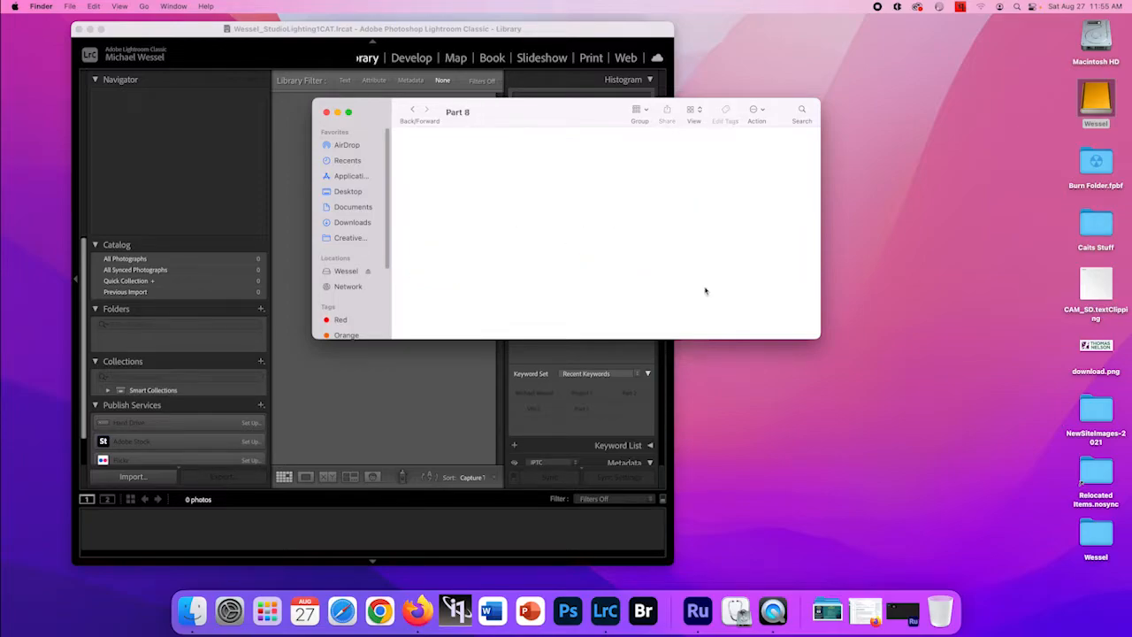
right_click(527, 197)
click(558, 202)
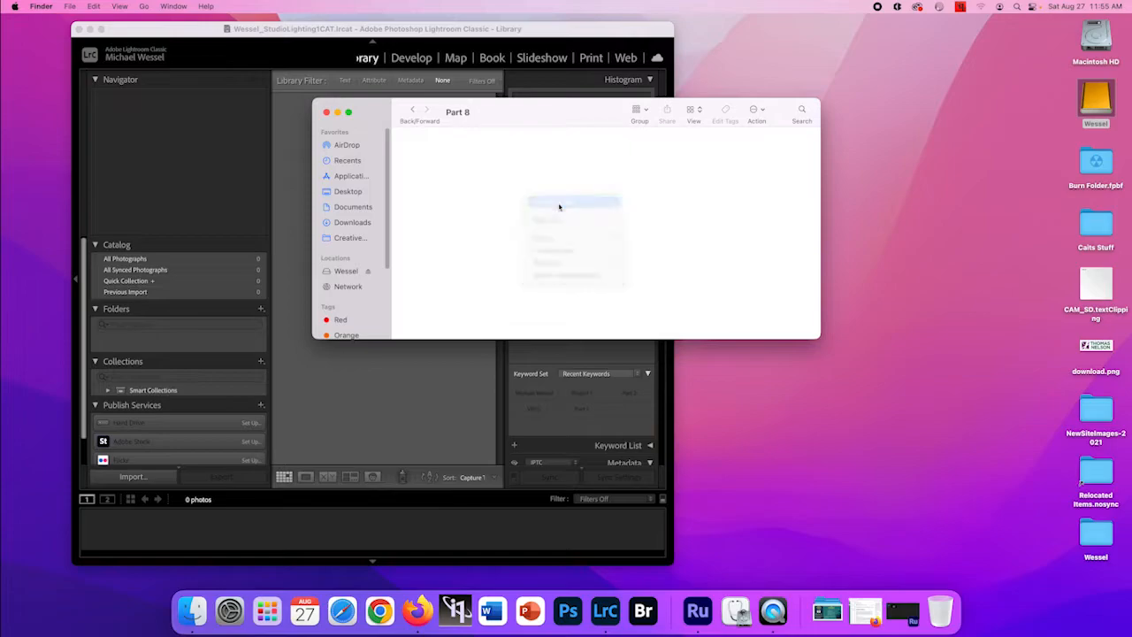
text(Metal)
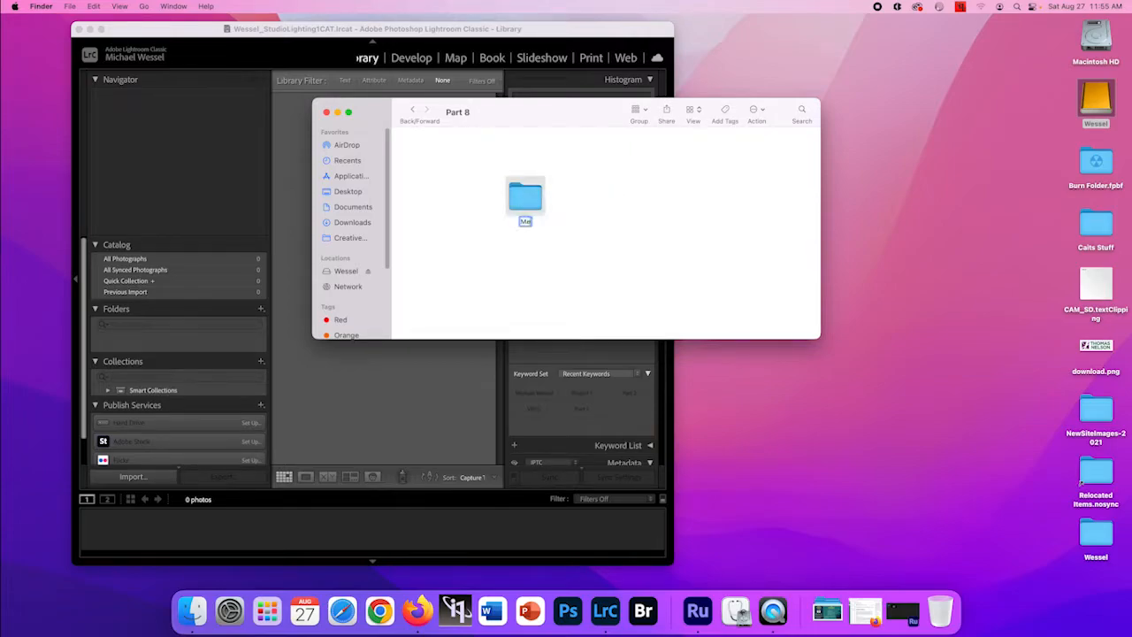
right_click(632, 202)
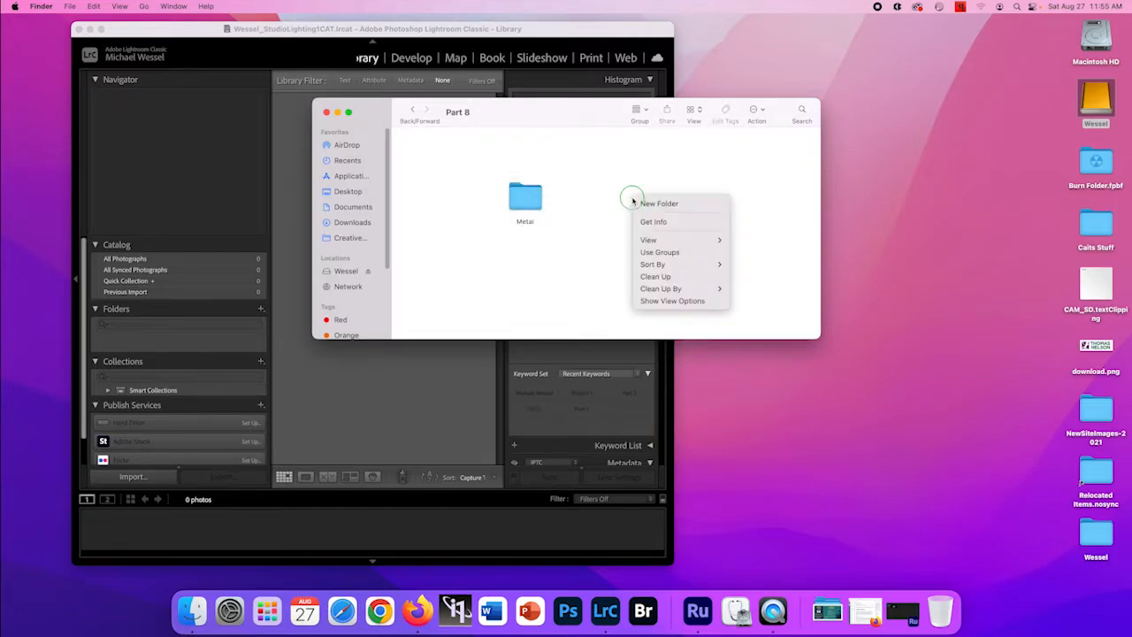
click(654, 203)
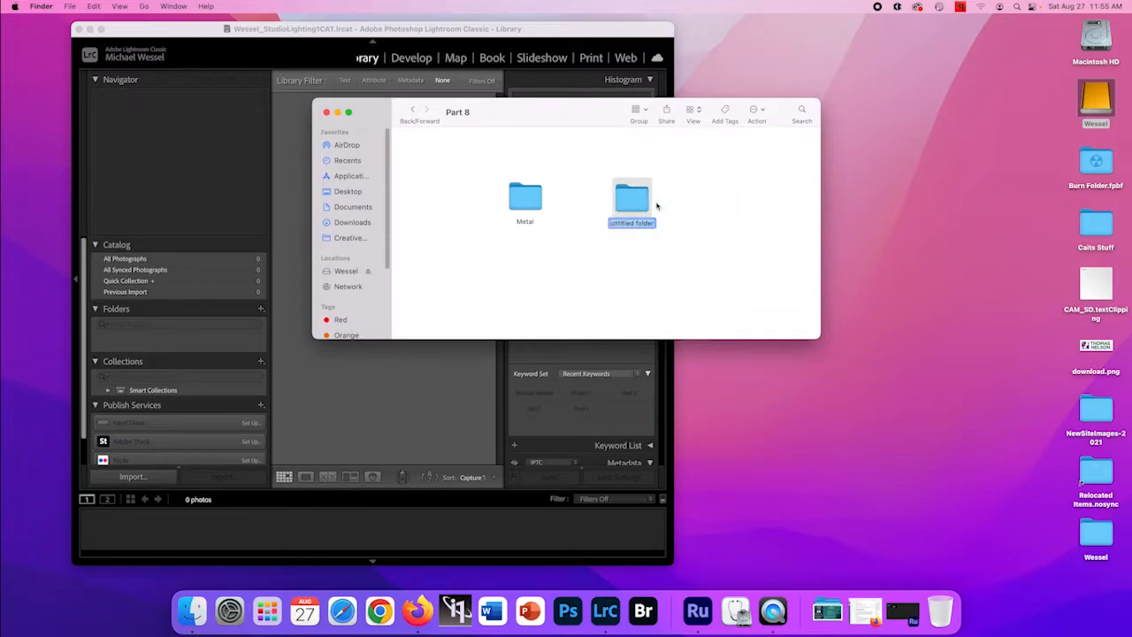
text(Fur)
key(Return)
Create a third subfolder named "Cloth" in the Part 8 folder and return to the project folder
right_click(688, 206)
click(709, 210)
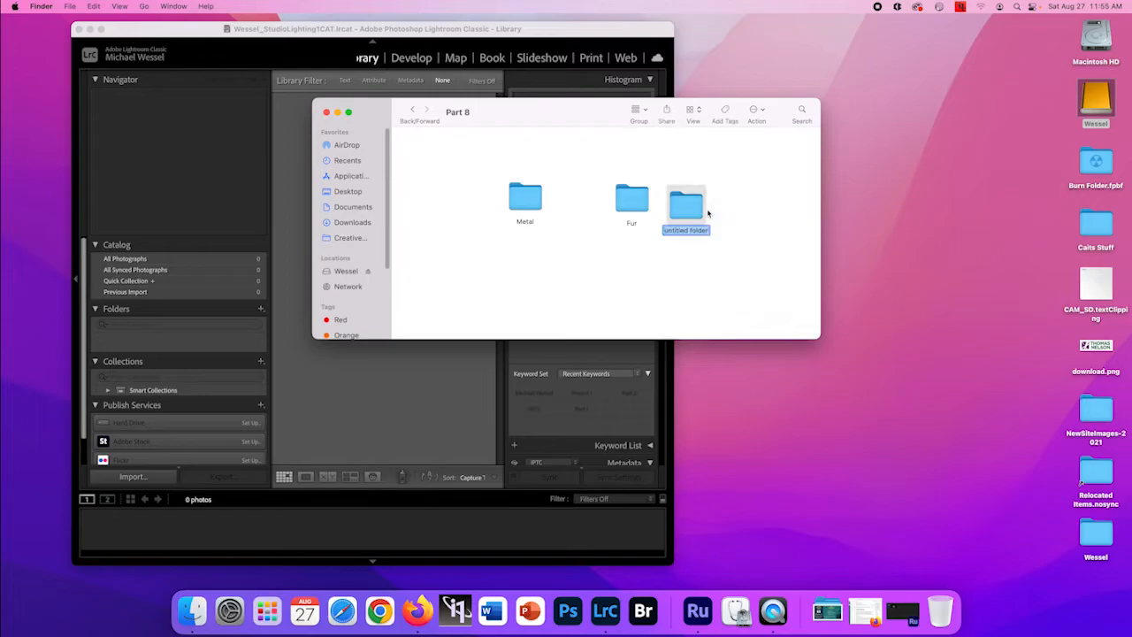
text(Cloth)
click(741, 201)
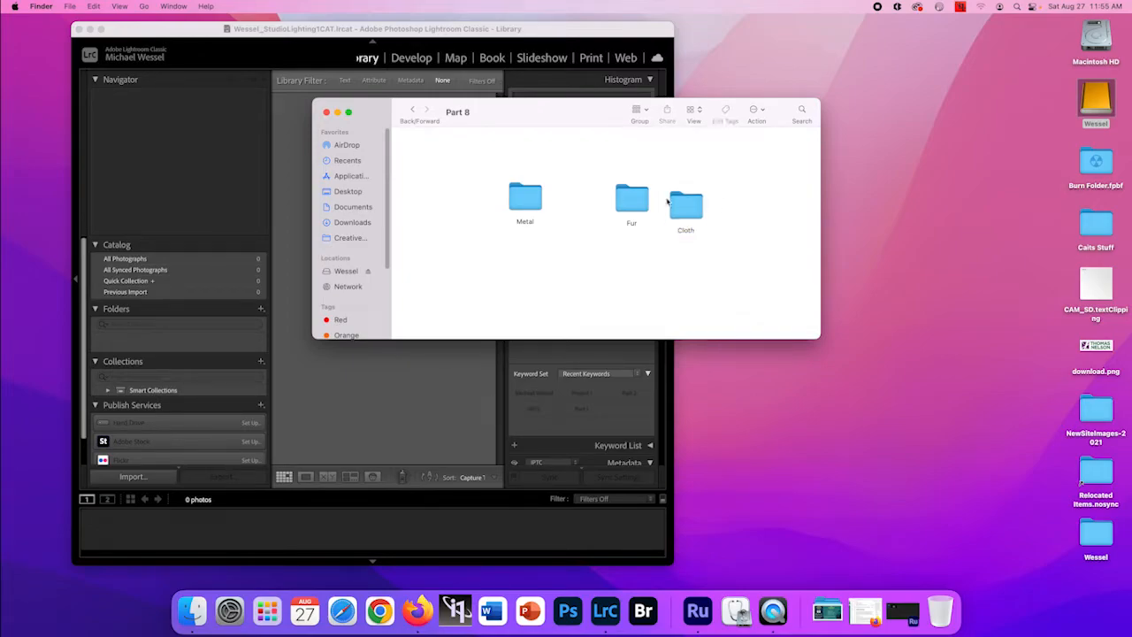
click(412, 109)
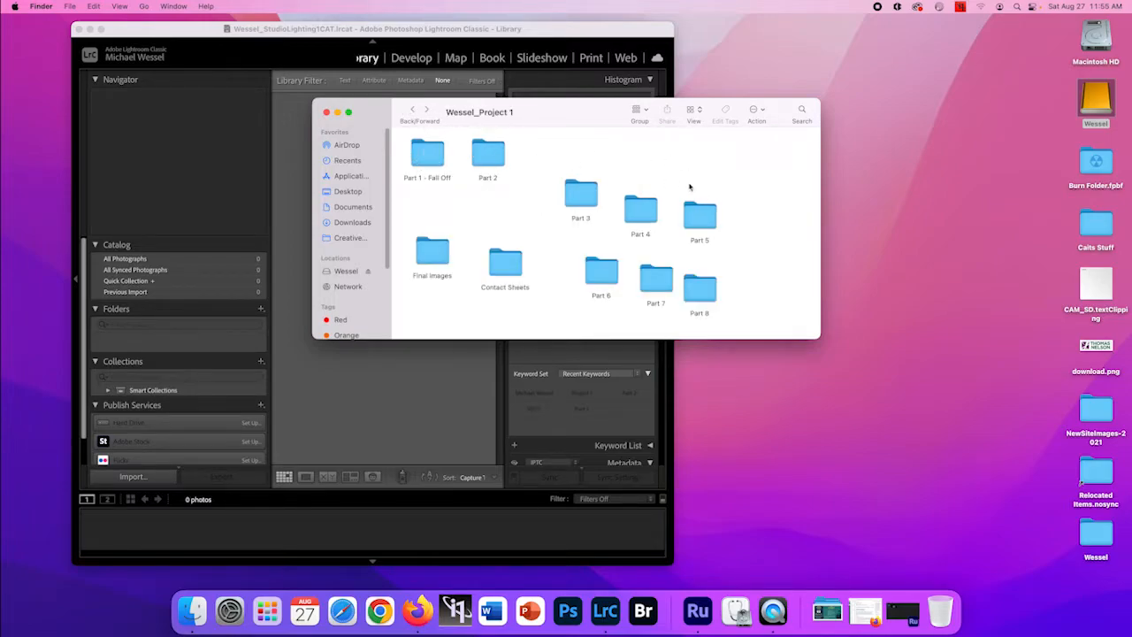
Display the project folder as a list, expand Part 8 to show its subfolders, and close the folder window
click(693, 110)
click(700, 124)
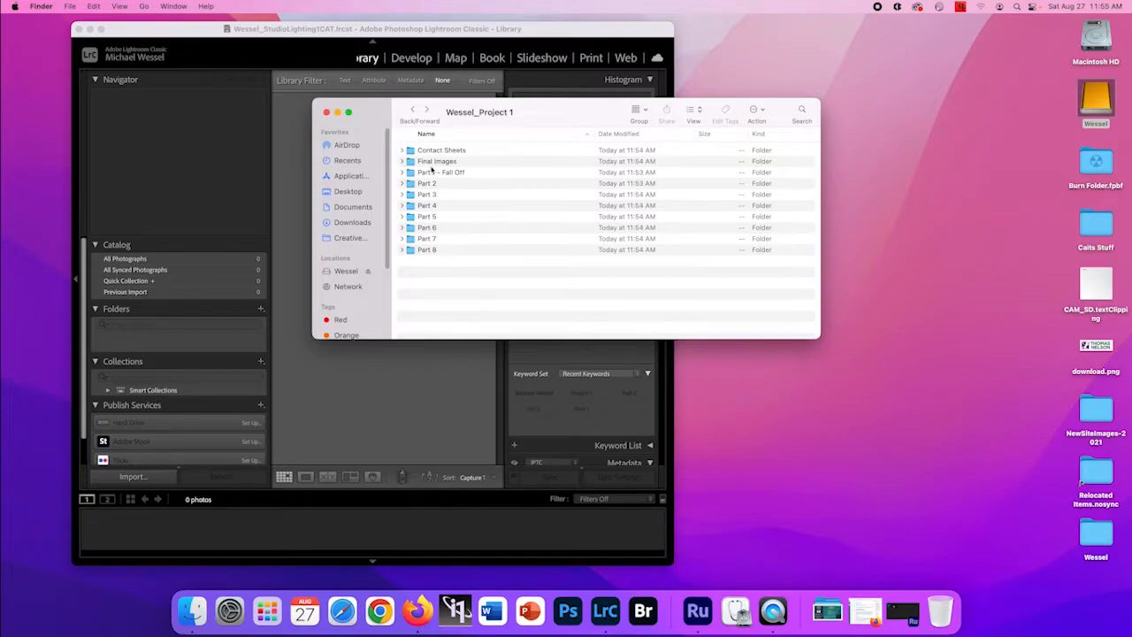
click(403, 250)
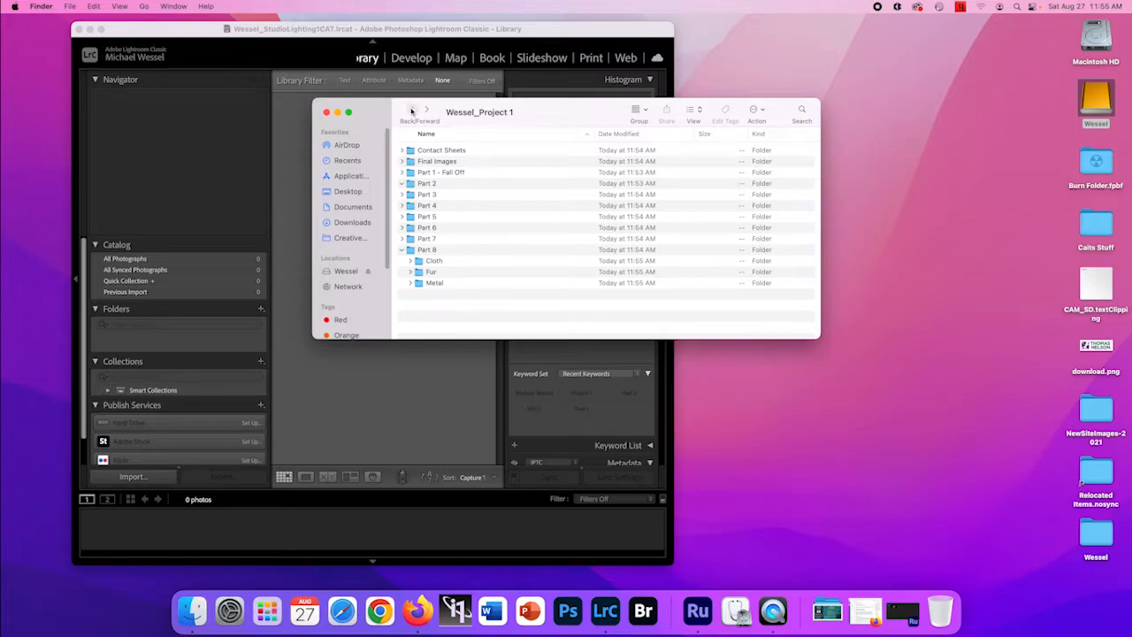
click(326, 112)
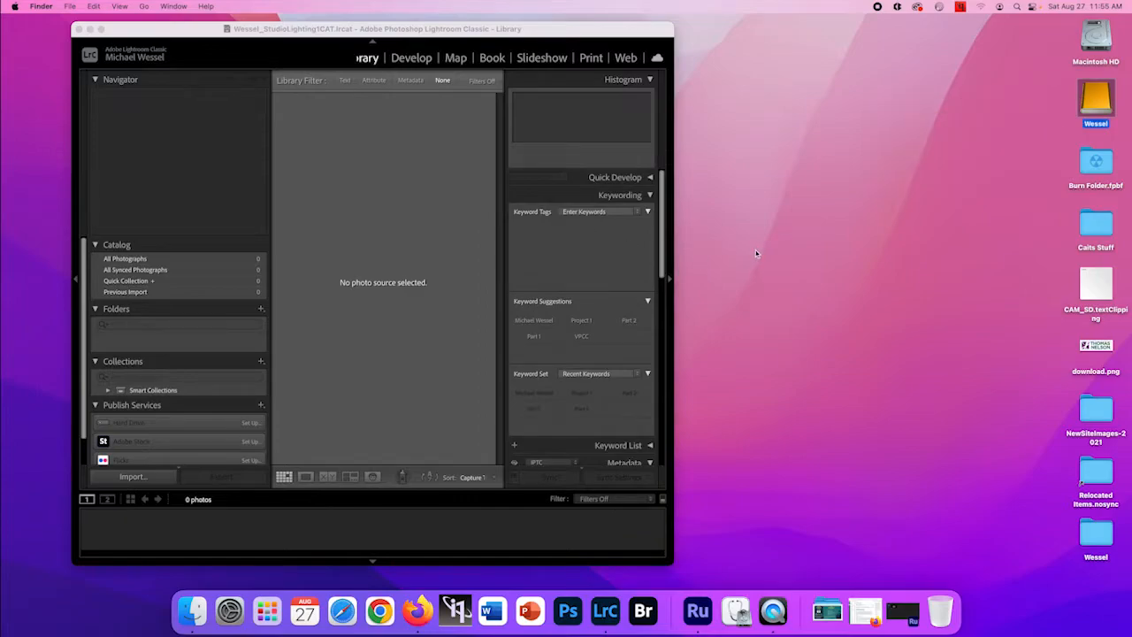
Switch to Lightroom Classic in full screen and start a photo import
click(101, 29)
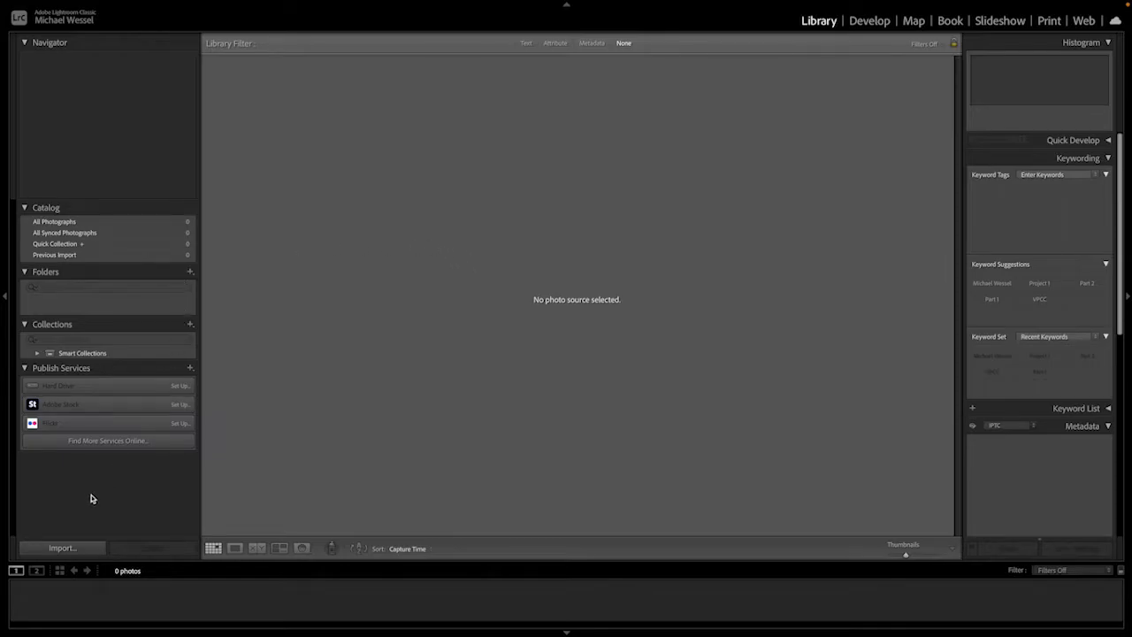
click(60, 548)
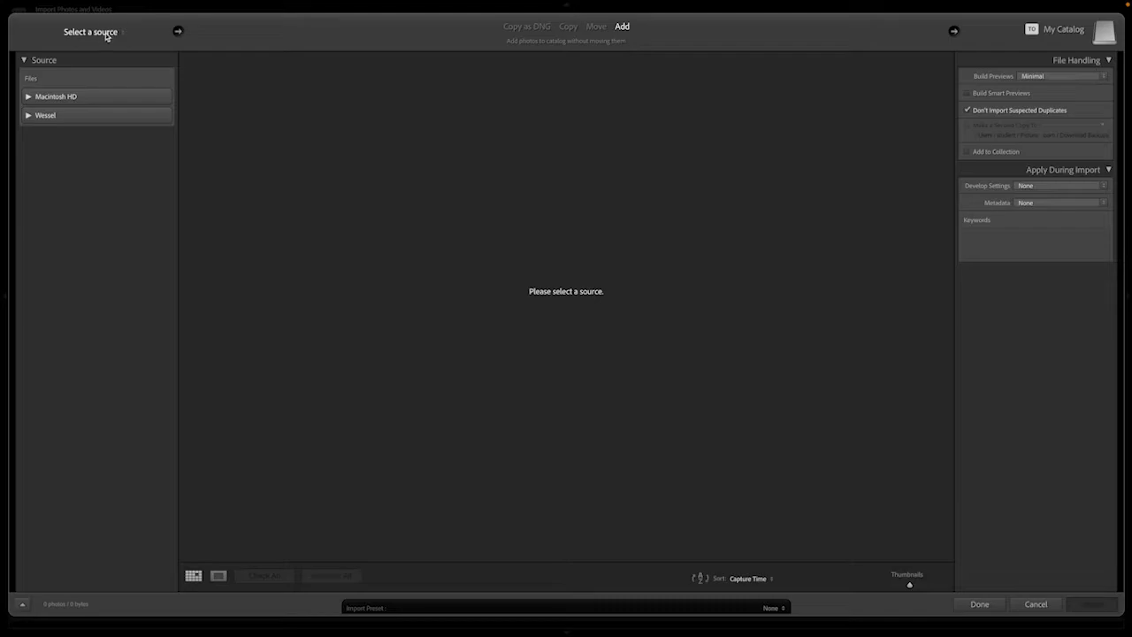
click(29, 97)
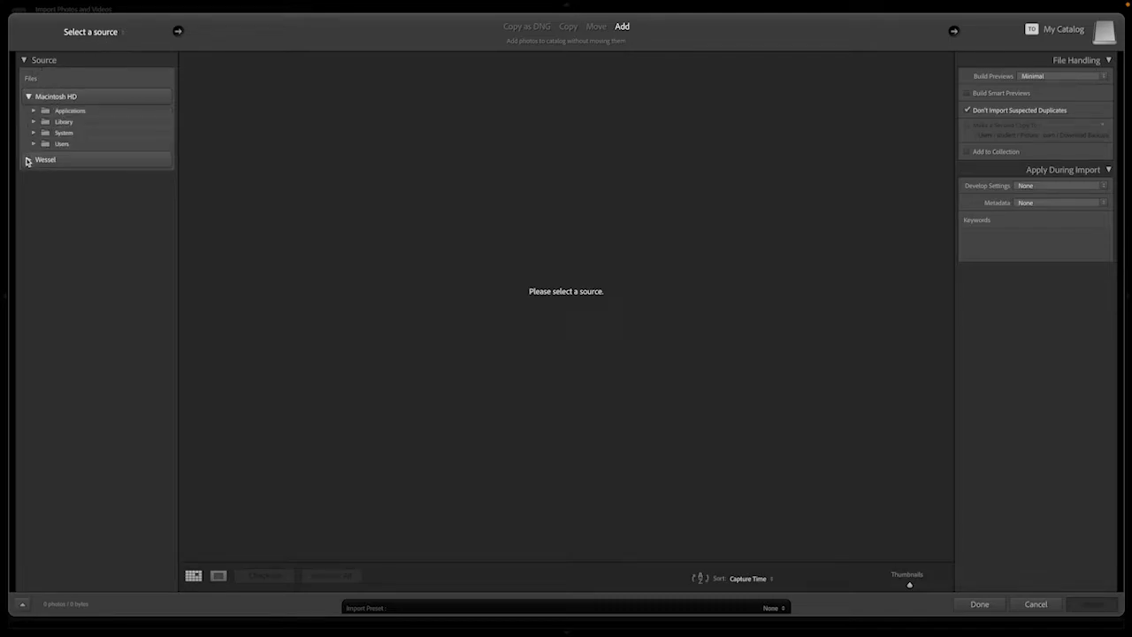
click(29, 159)
click(34, 217)
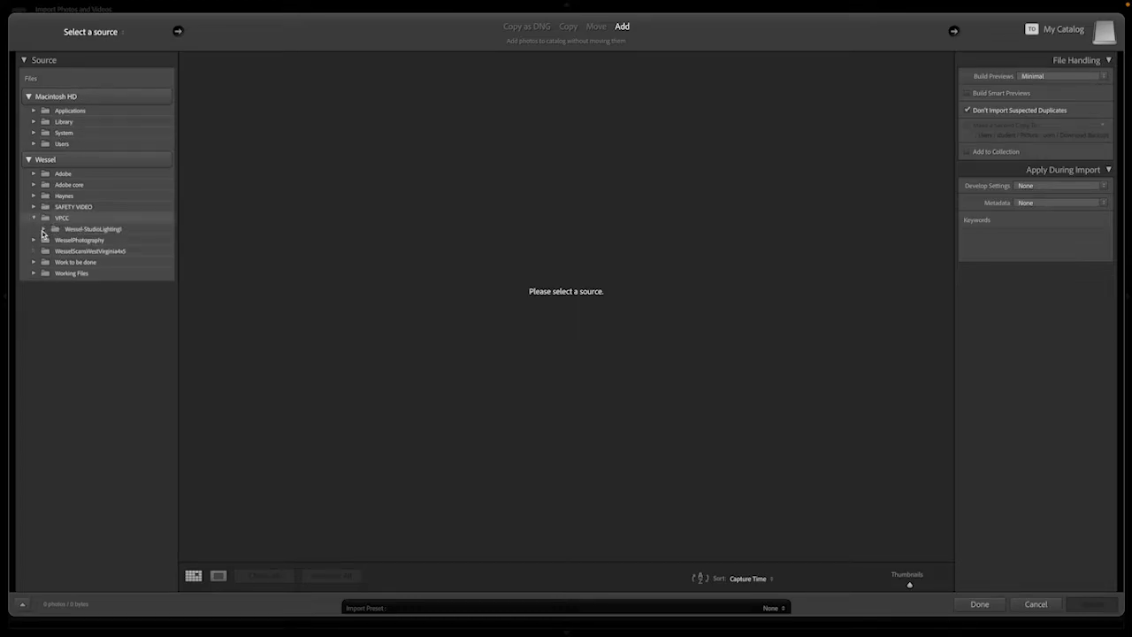
click(44, 230)
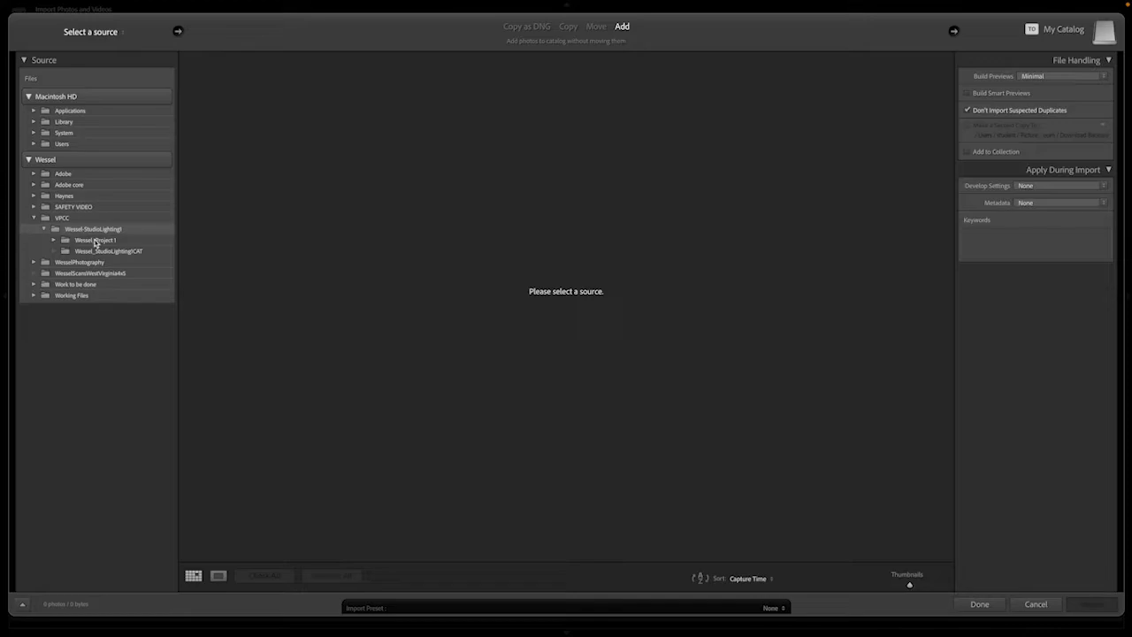
click(54, 240)
click(83, 245)
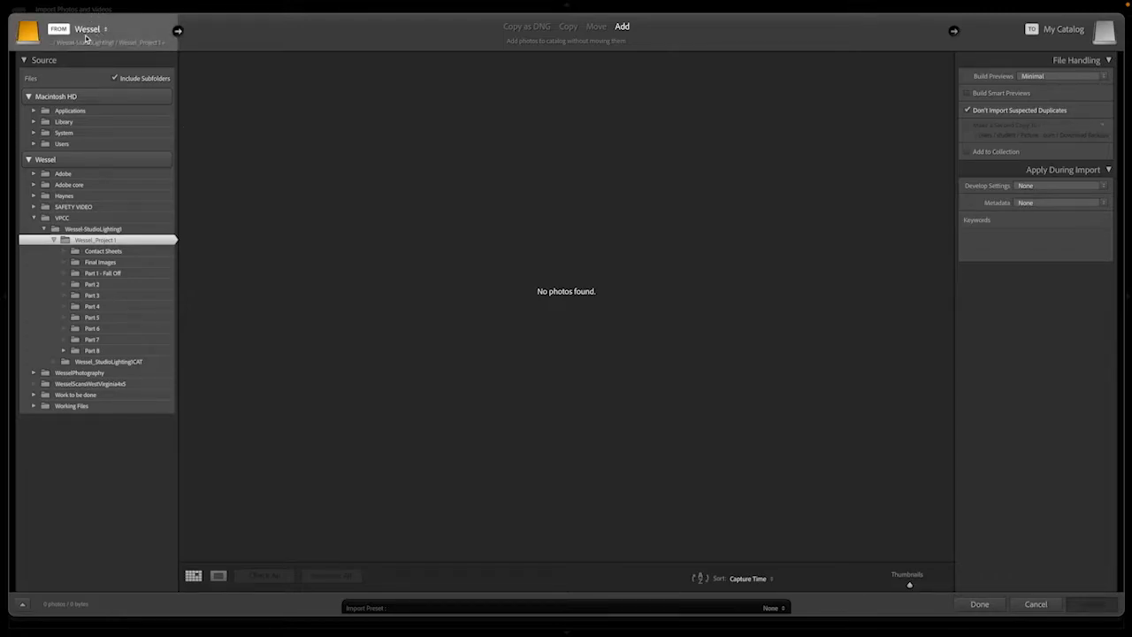
click(1033, 603)
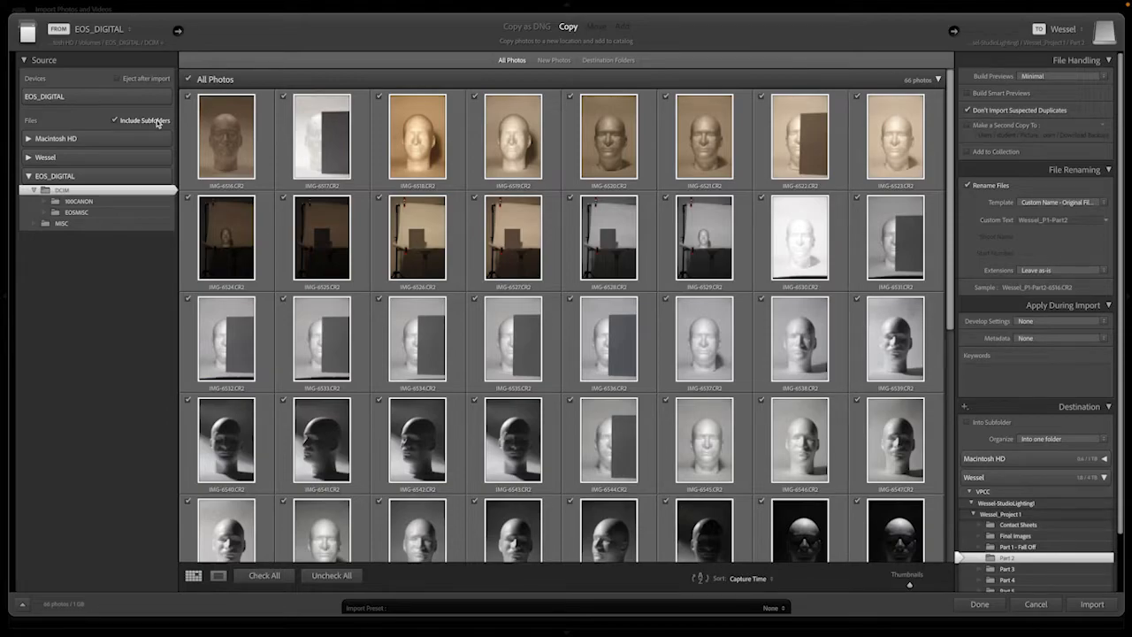
Exclude subfolders from the import source and choose the 100CANON folder inside DCIM on the EOS_DIGITAL card
click(115, 122)
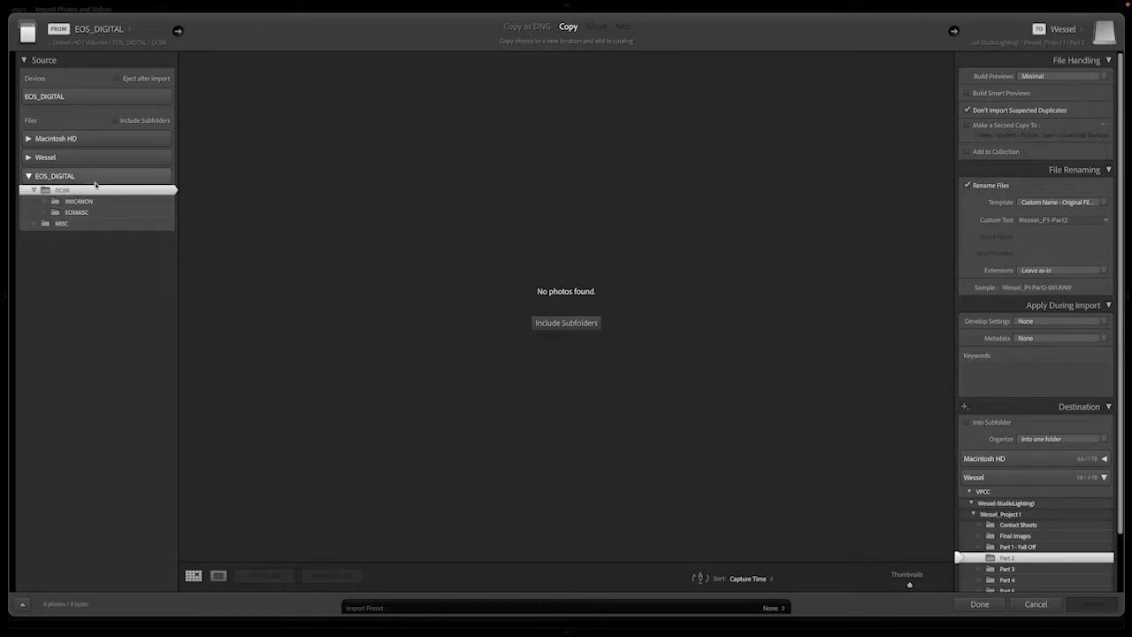
click(133, 122)
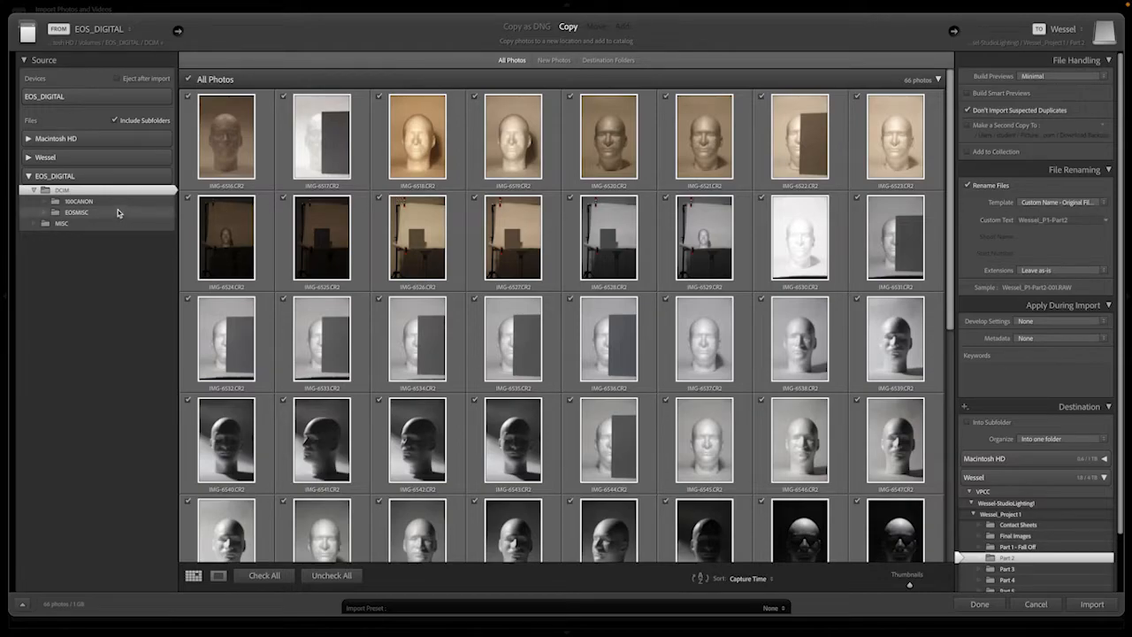
click(114, 120)
click(59, 203)
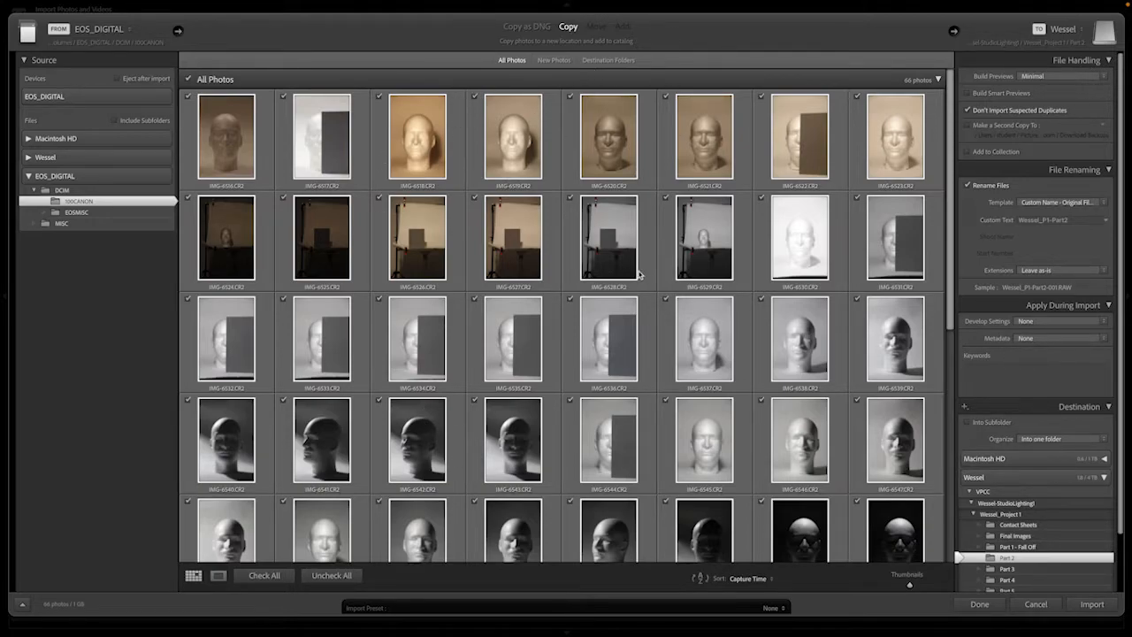
Uncheck all the photos of the 100CANON folder so none is marked for import
click(188, 81)
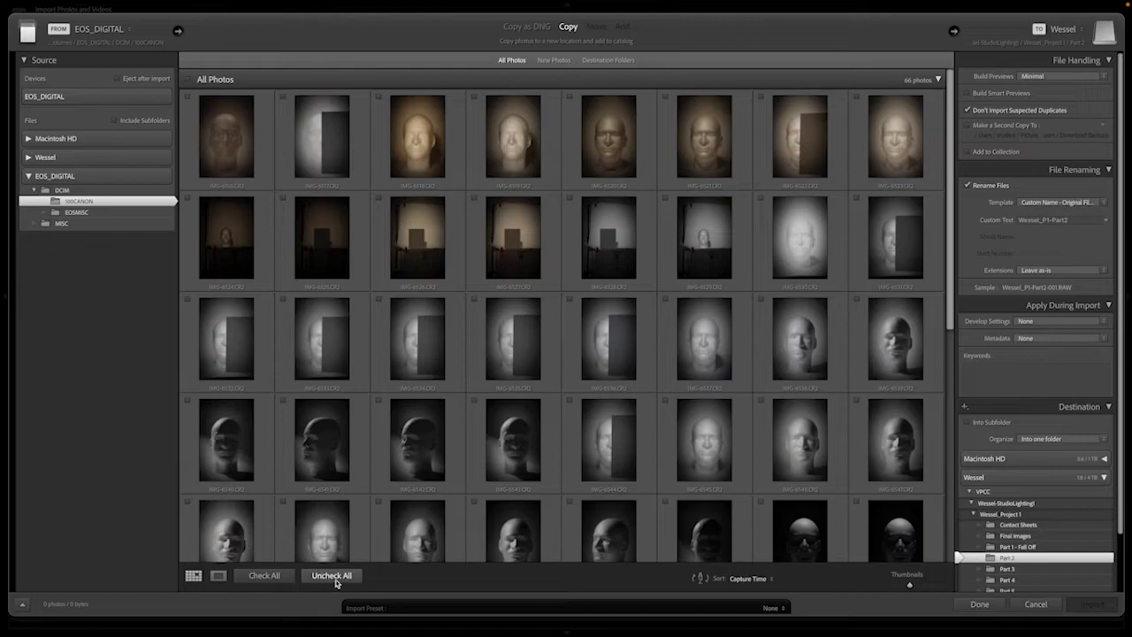
click(259, 577)
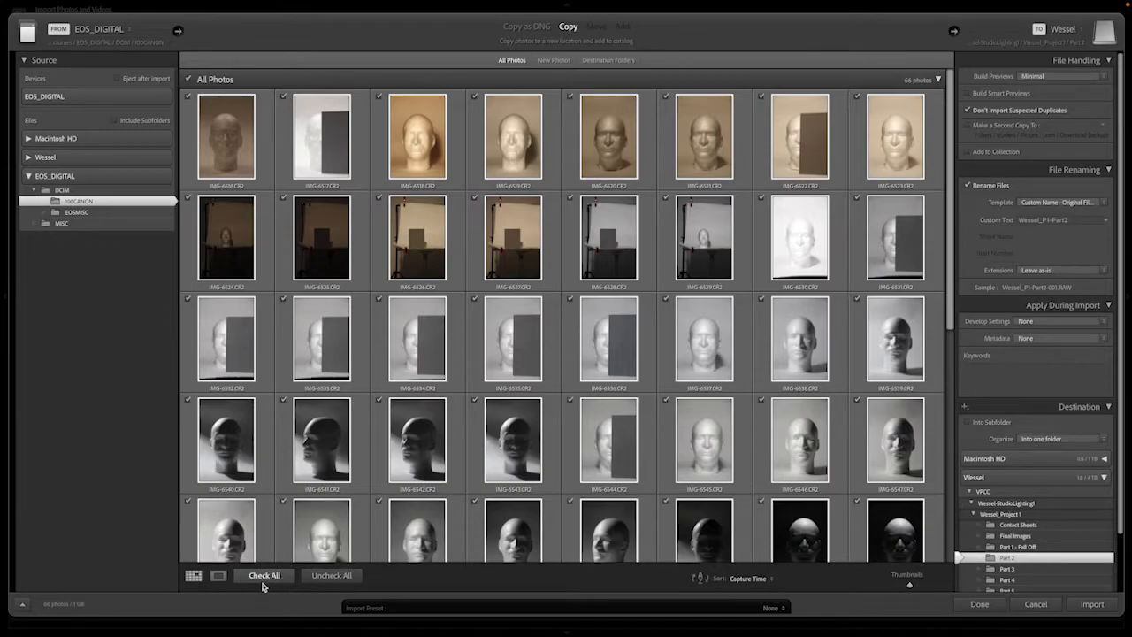
click(332, 576)
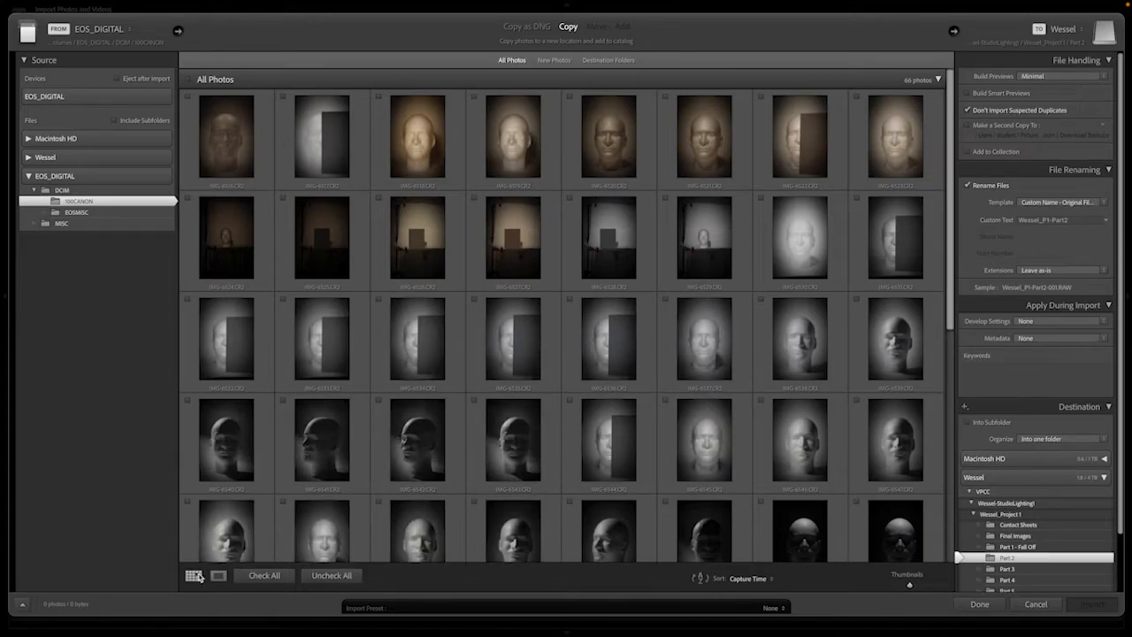
Select the first photo, IMG-6516.CR2, and enlarge the grid thumbnails slightly
click(241, 174)
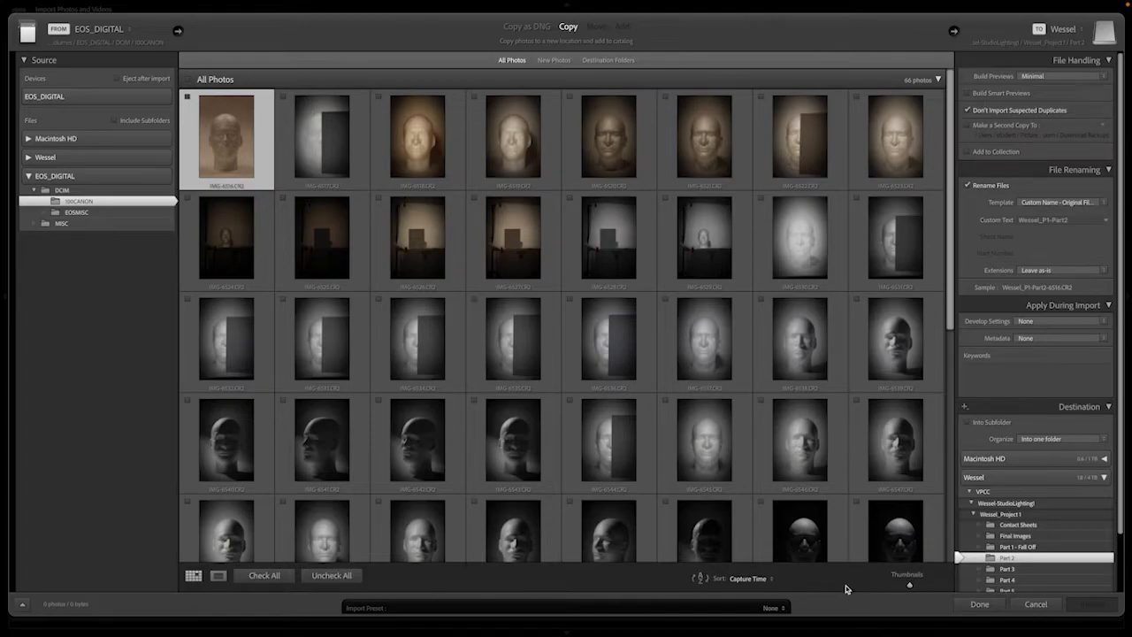
click(910, 585)
drag(910, 586, 919, 586)
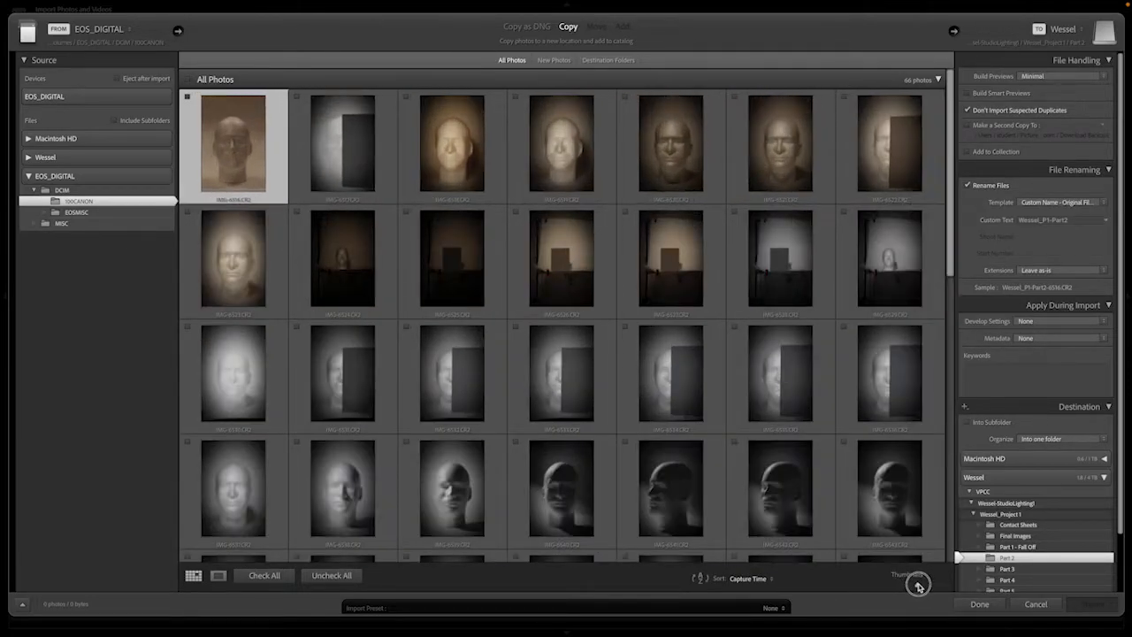
View the first photo enlarged in the import window and page through the following shots to judge them
click(218, 576)
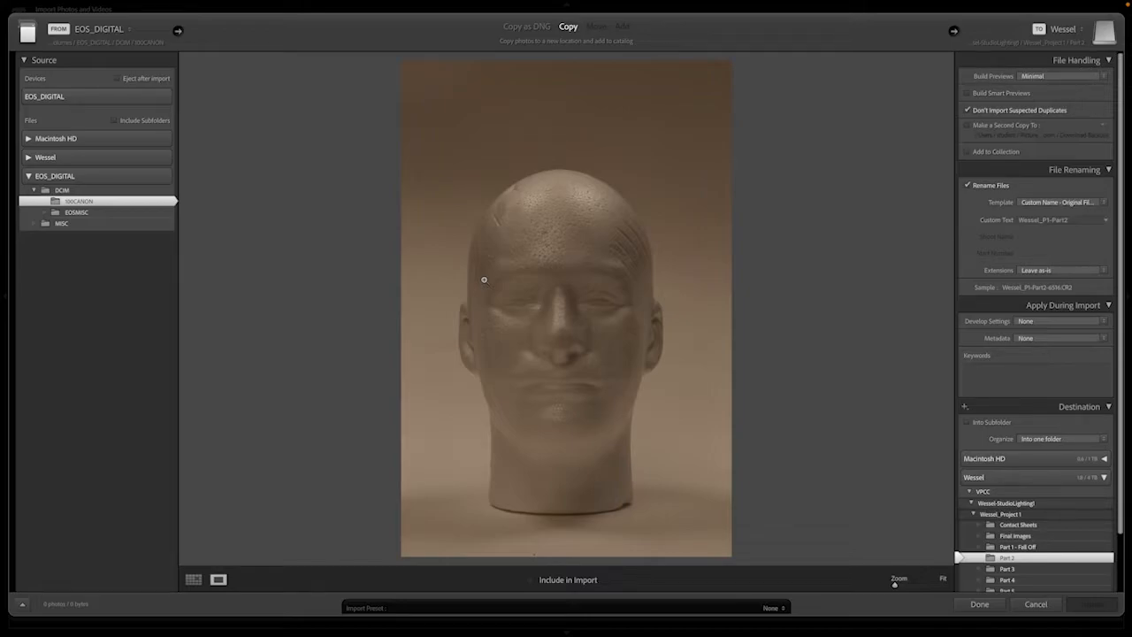
key(Right)
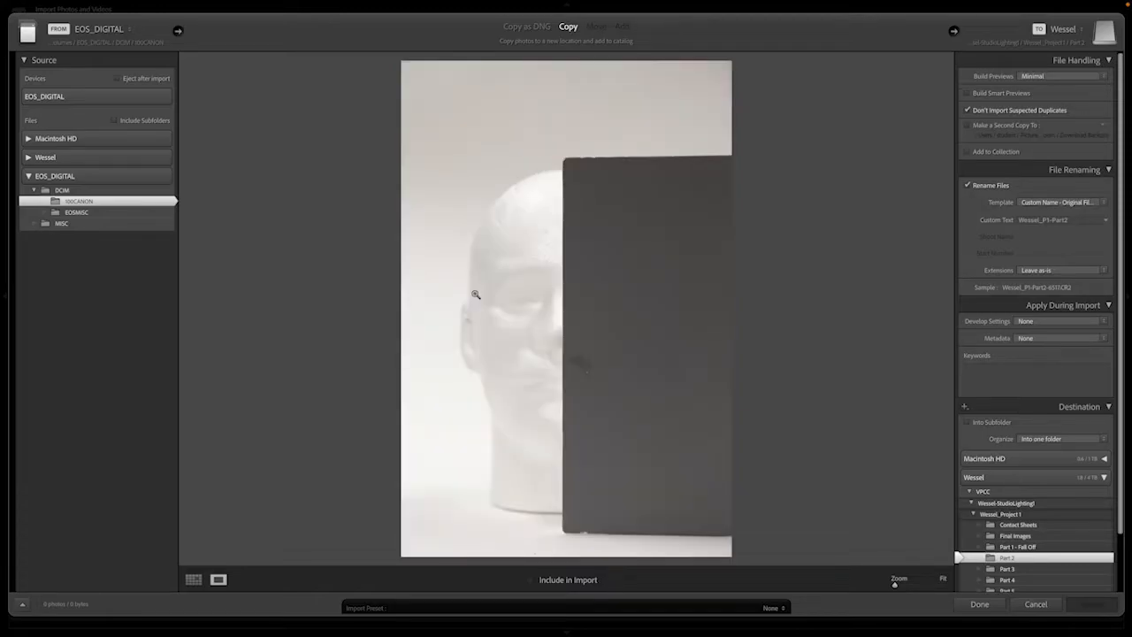
key(Right)
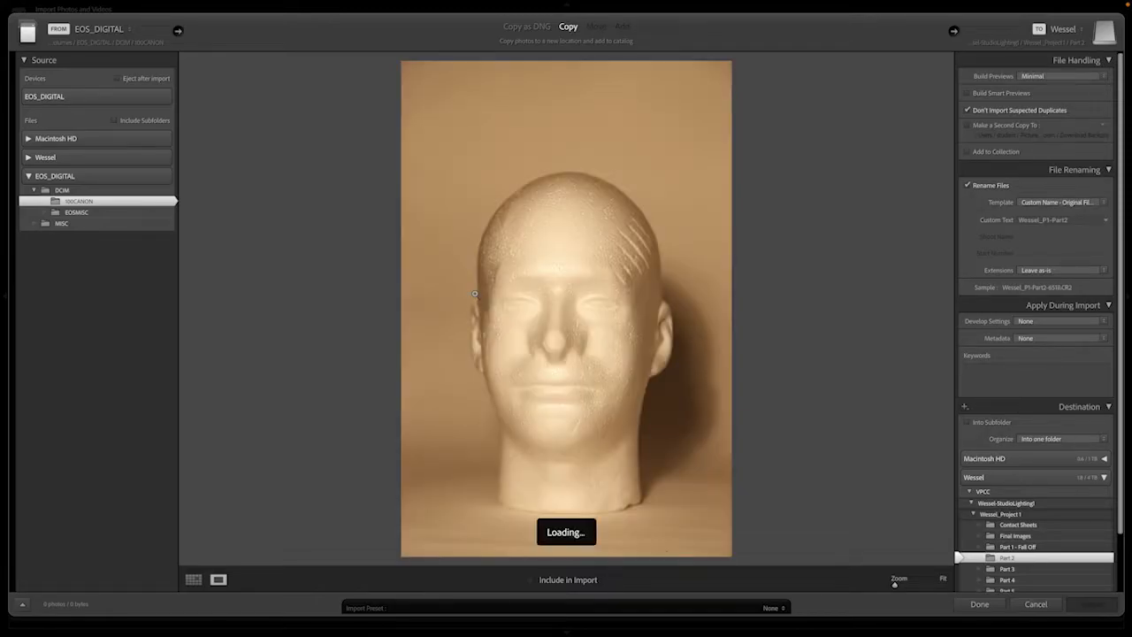
key(Right)
key(Right)
key(Right)
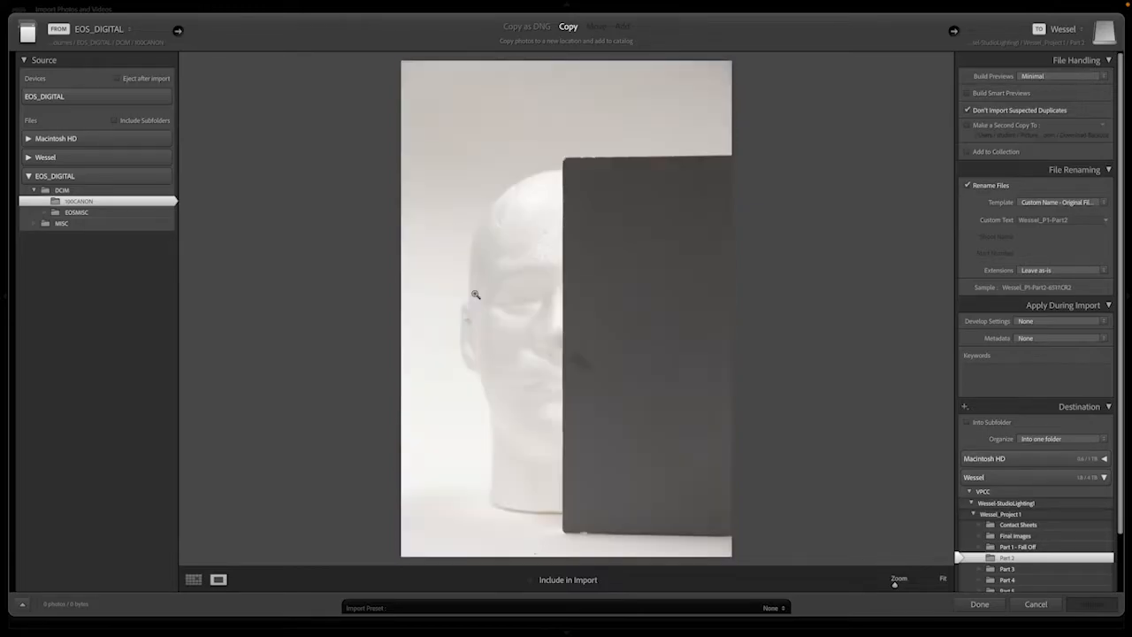
key(Right)
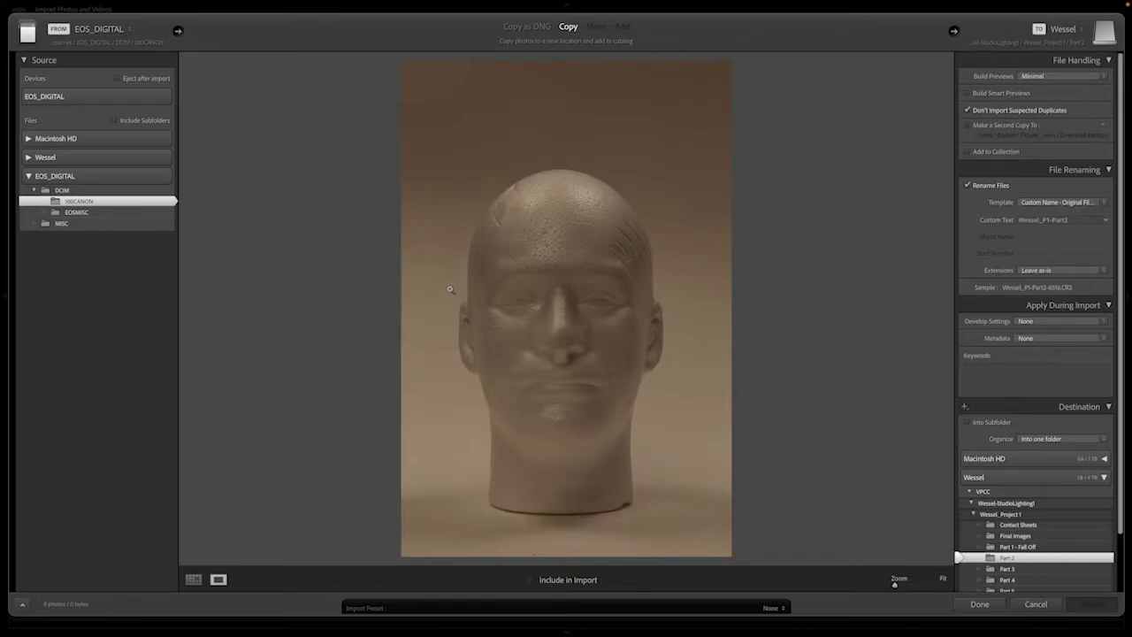
Include the first photo in the import from its enlarged view, return to the thumbnail grid and uncheck it
click(531, 582)
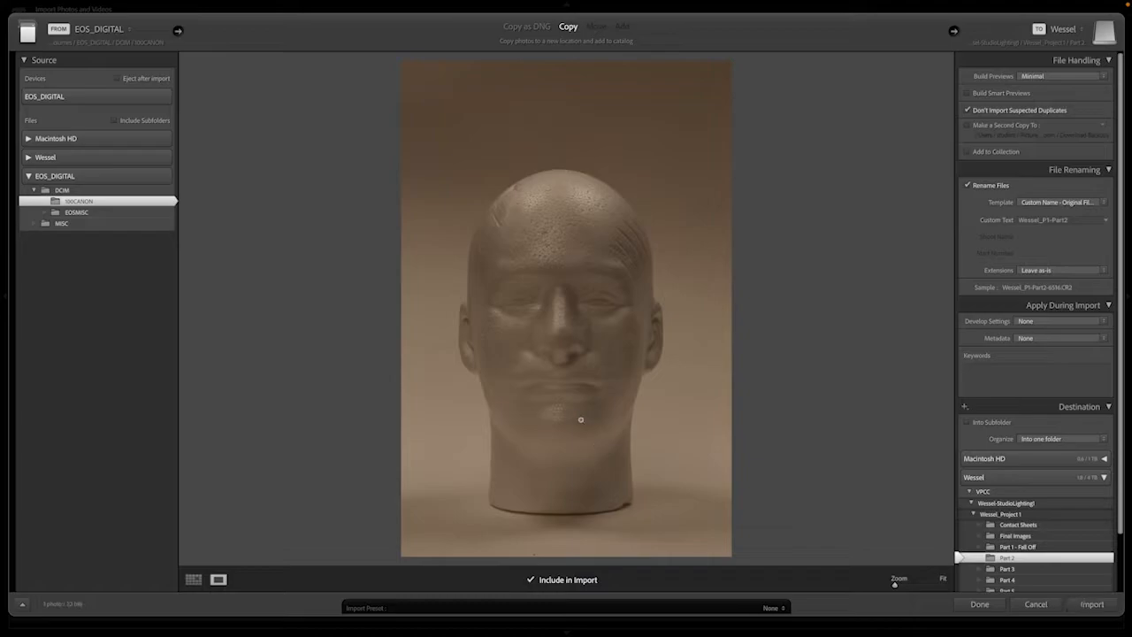
click(192, 579)
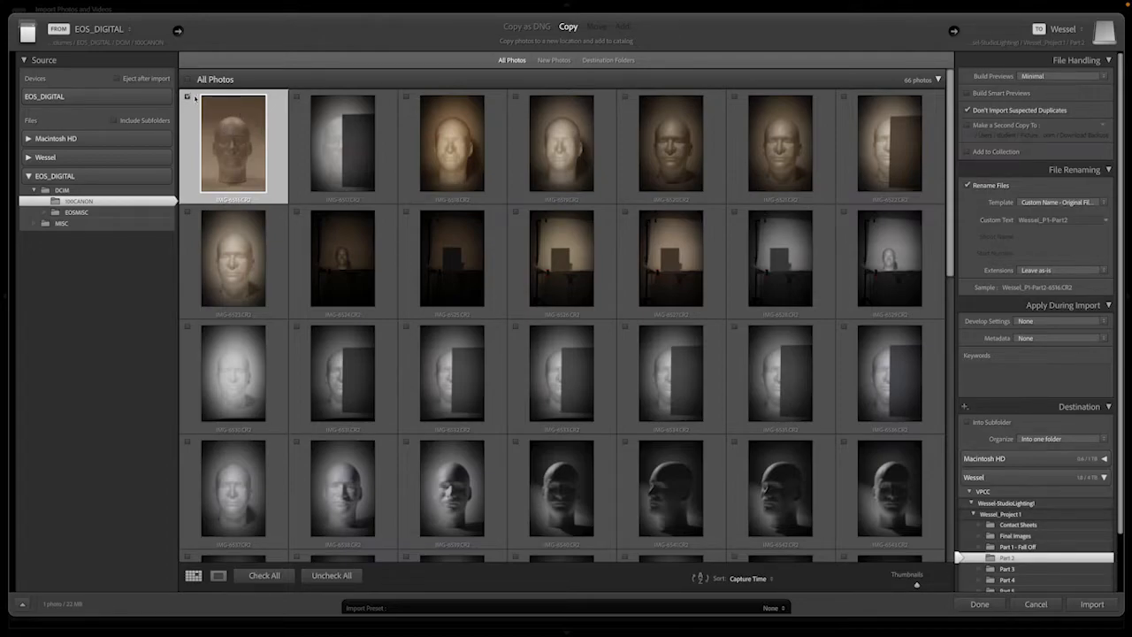
click(187, 98)
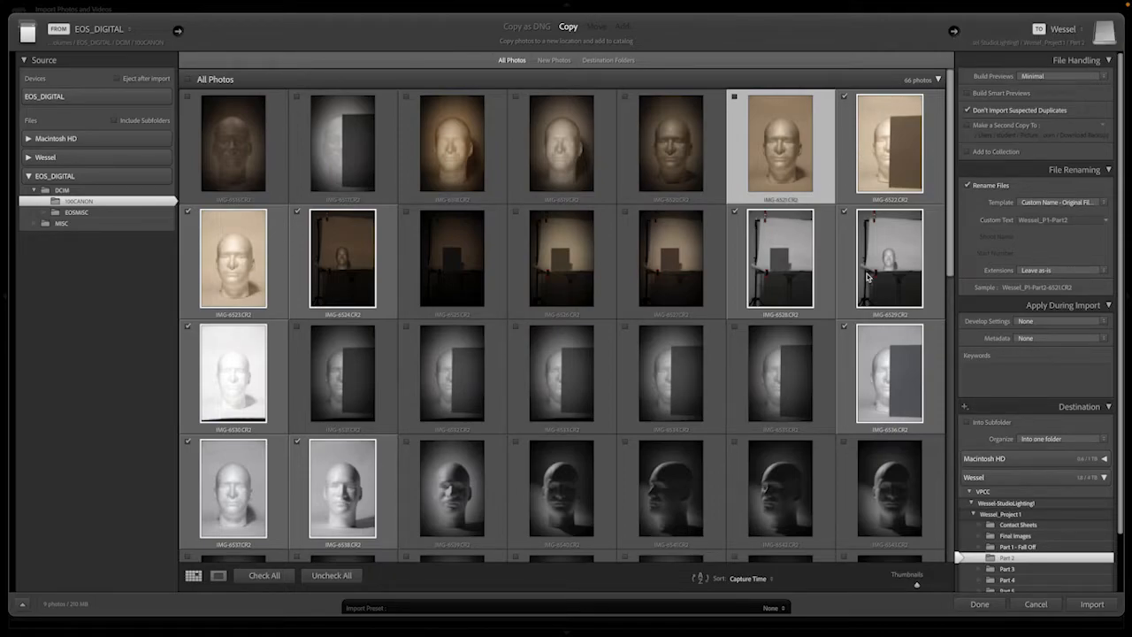
Set the import destination to the "Part 1 - Fall Off" folder inside the Project 1 folder on the external drive
click(1062, 33)
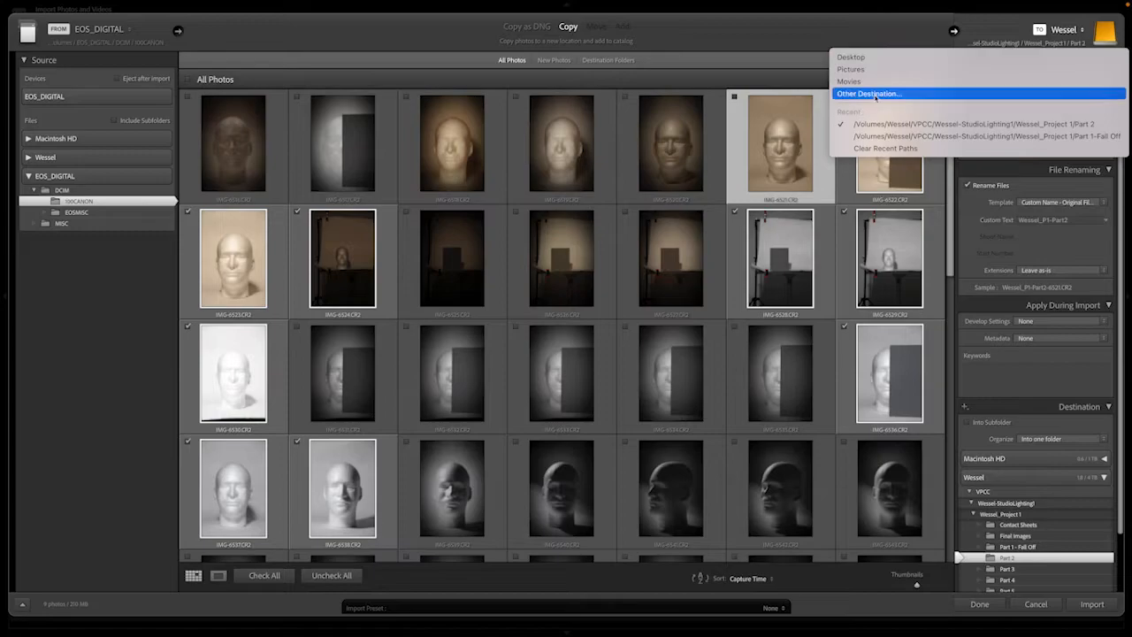
click(877, 94)
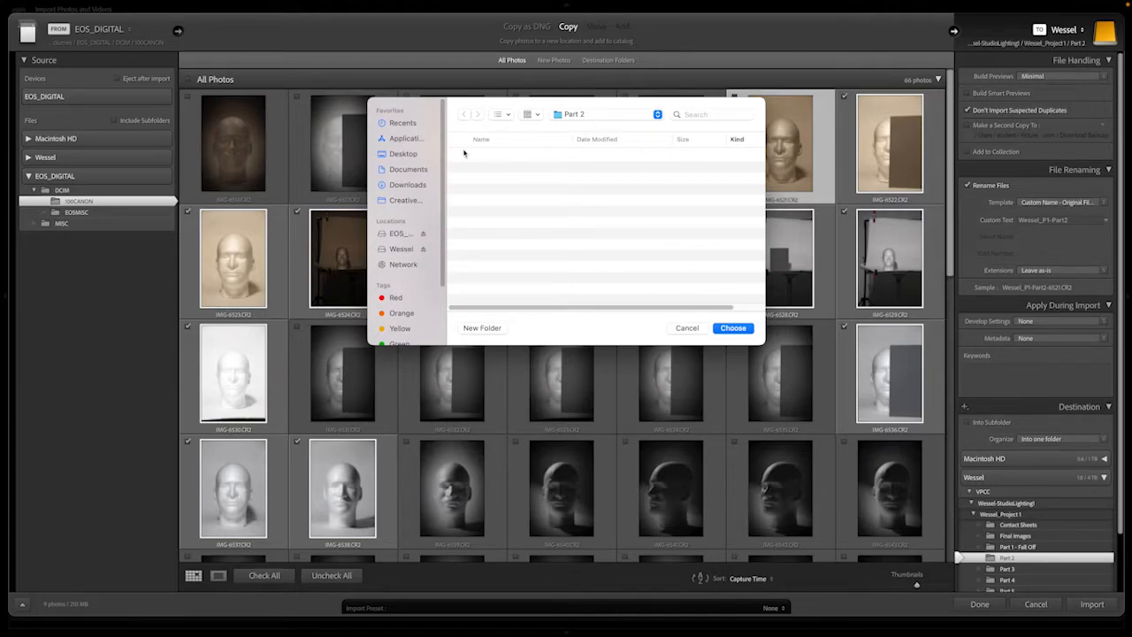
click(398, 250)
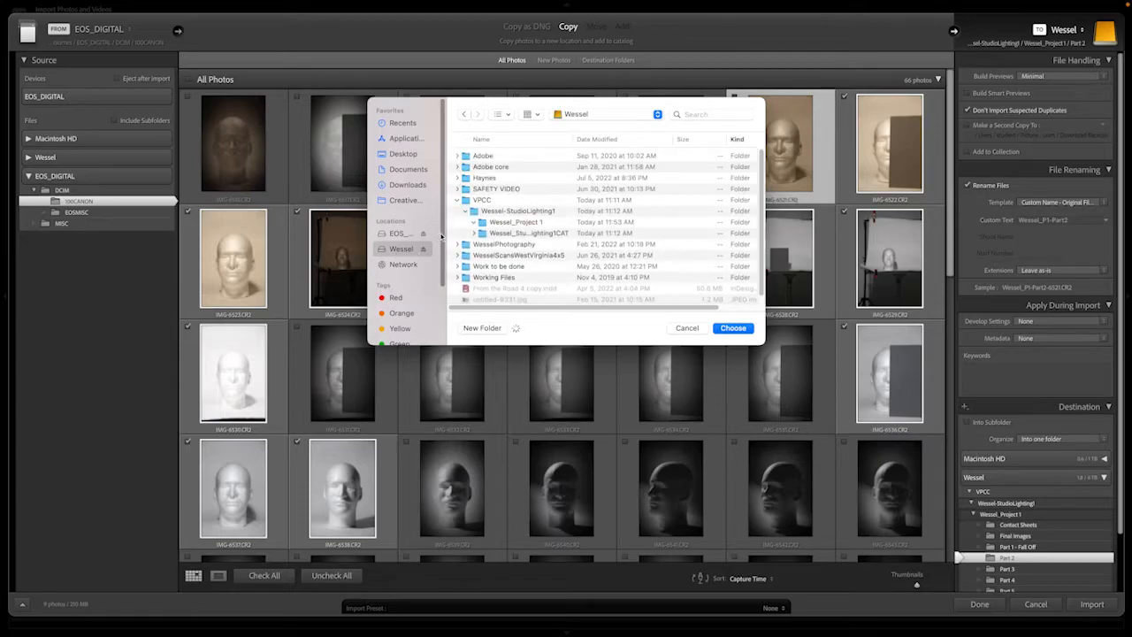
click(467, 201)
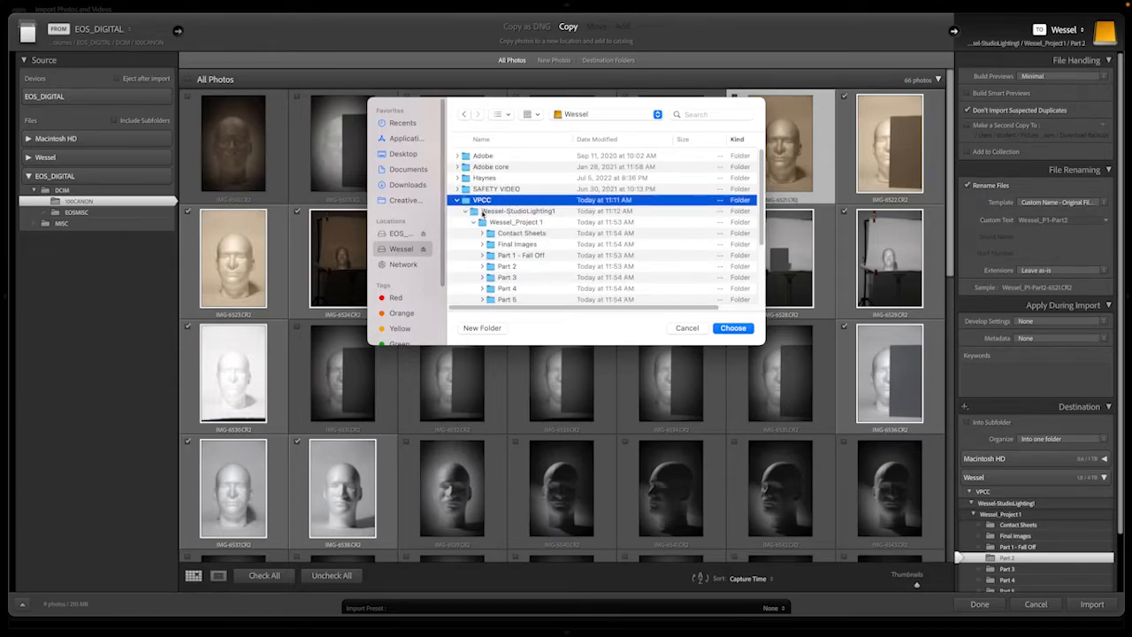
click(478, 212)
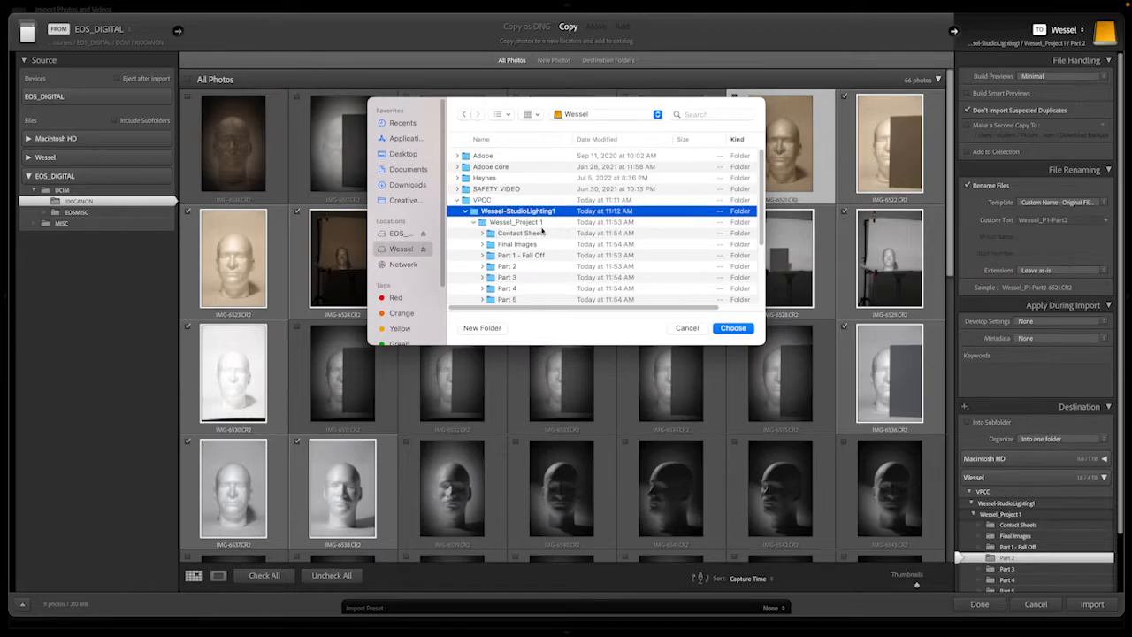
click(484, 224)
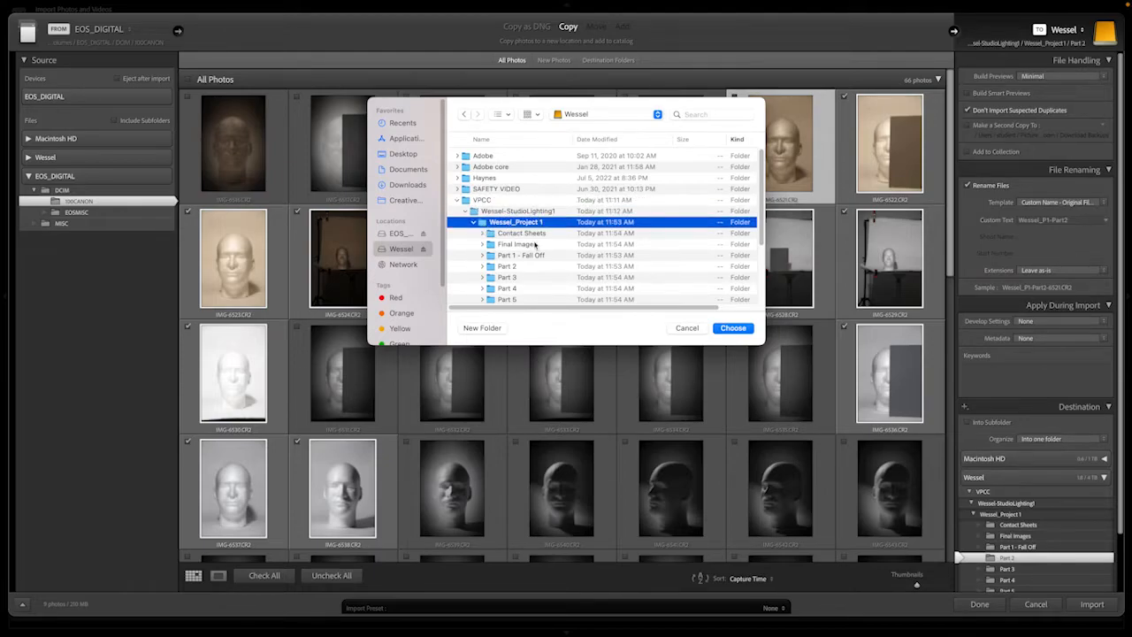
click(491, 257)
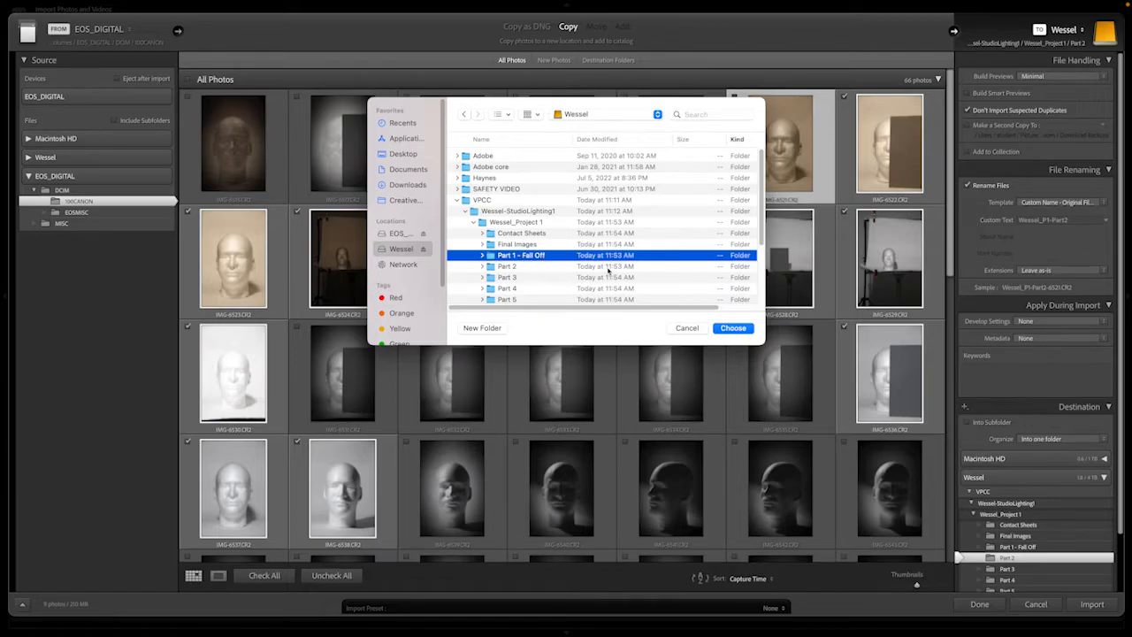
click(733, 329)
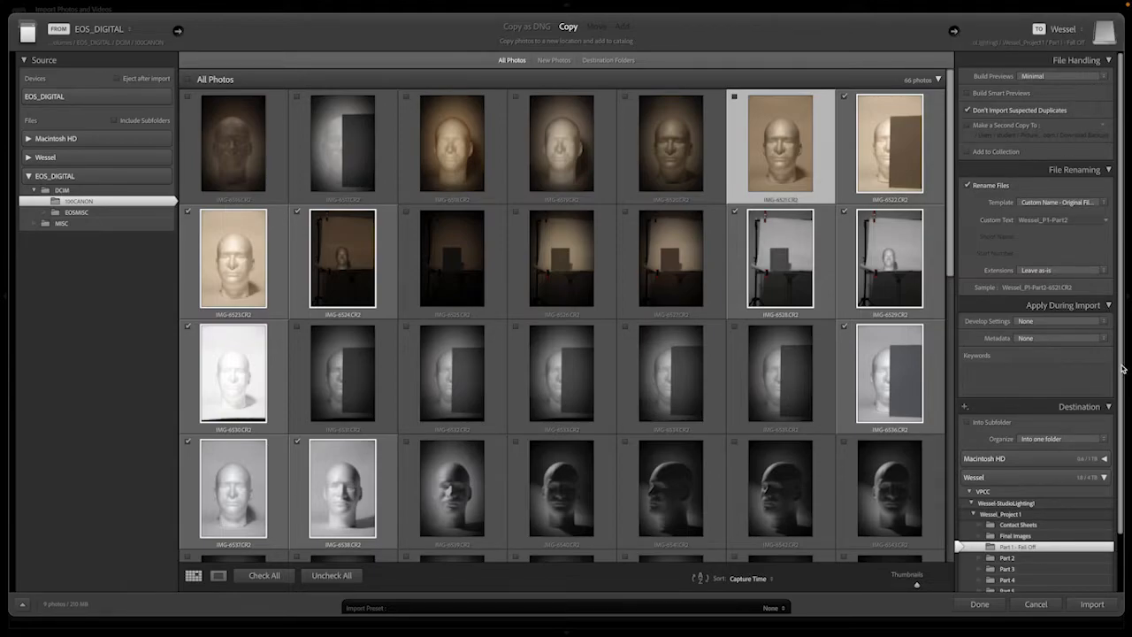
scroll(1120, 371, down, 3)
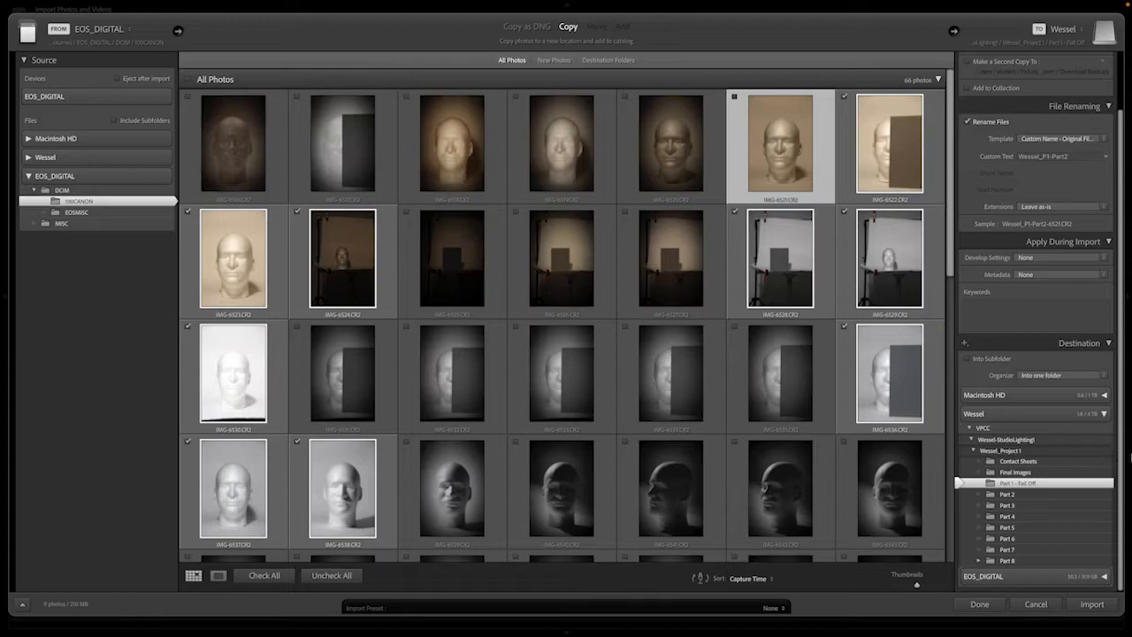
Turn on the destination's subfolder option and organise the import by original folders
click(969, 359)
click(1045, 376)
click(1050, 352)
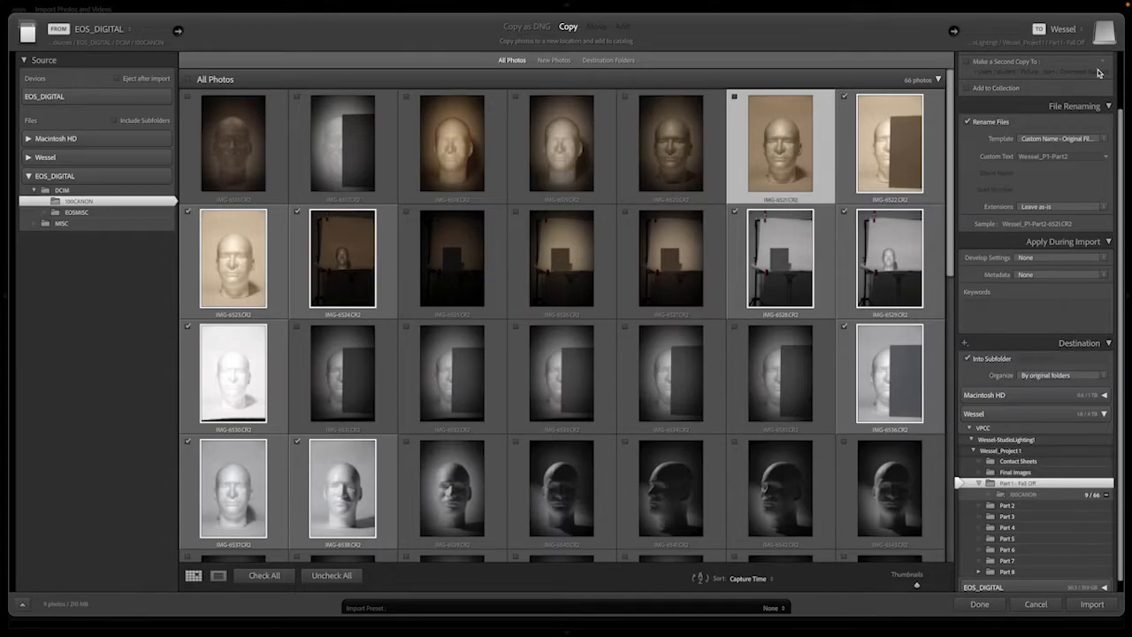
Review the available preview-building options for the import
scroll(1120, 113, up, 3)
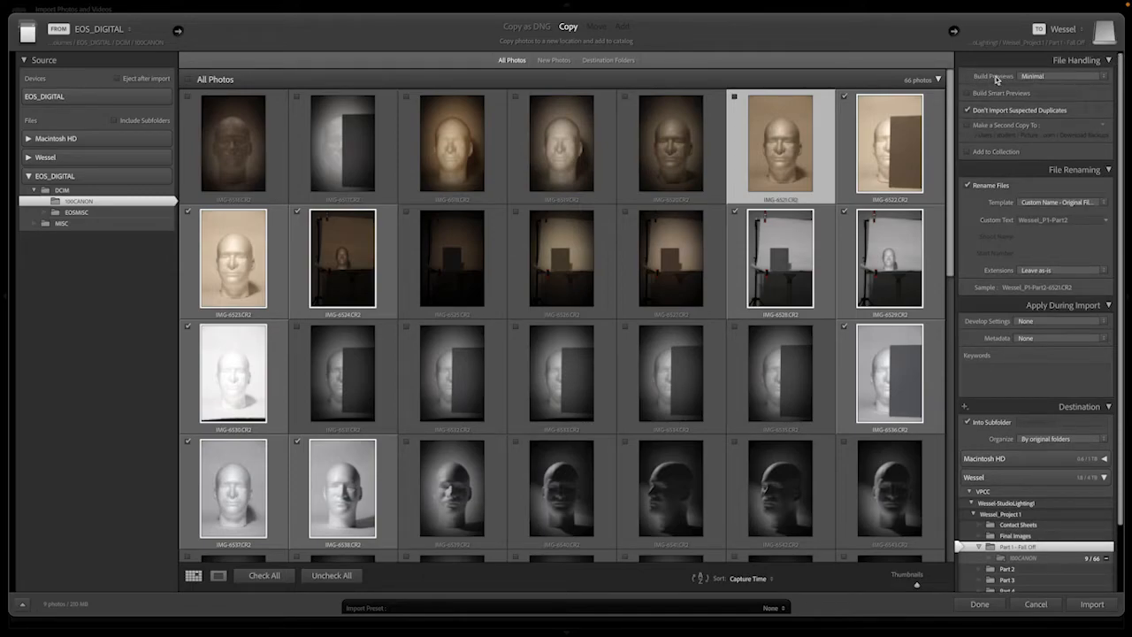
click(1062, 77)
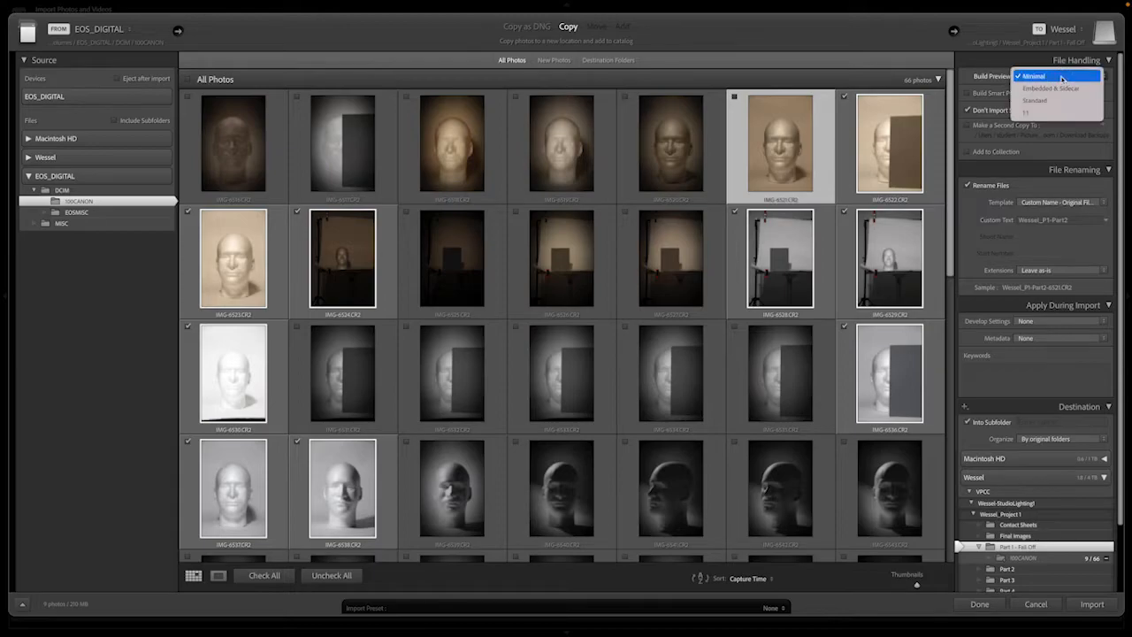
click(994, 91)
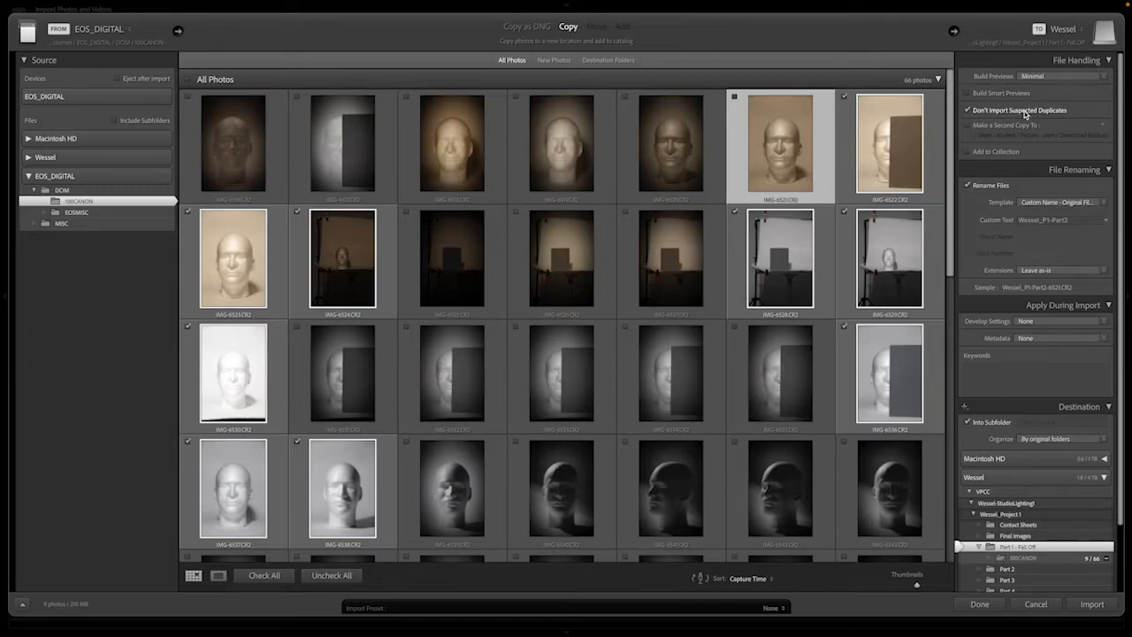
Try enabling a second copy of the imported photos and choosing its backup folder
click(968, 128)
click(1020, 138)
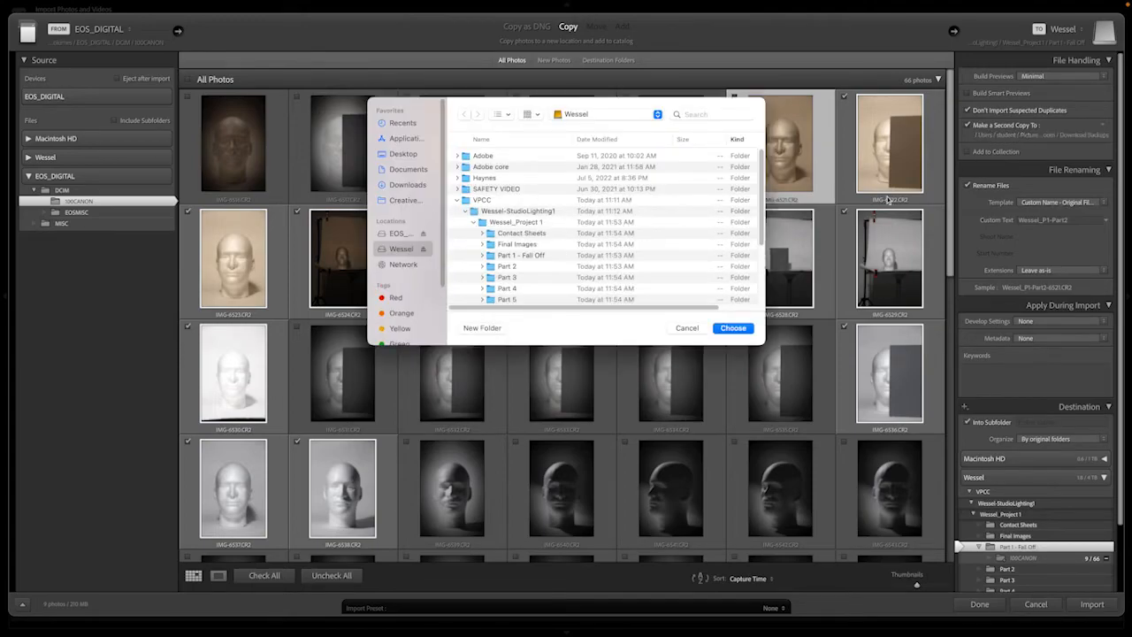
click(690, 331)
click(968, 128)
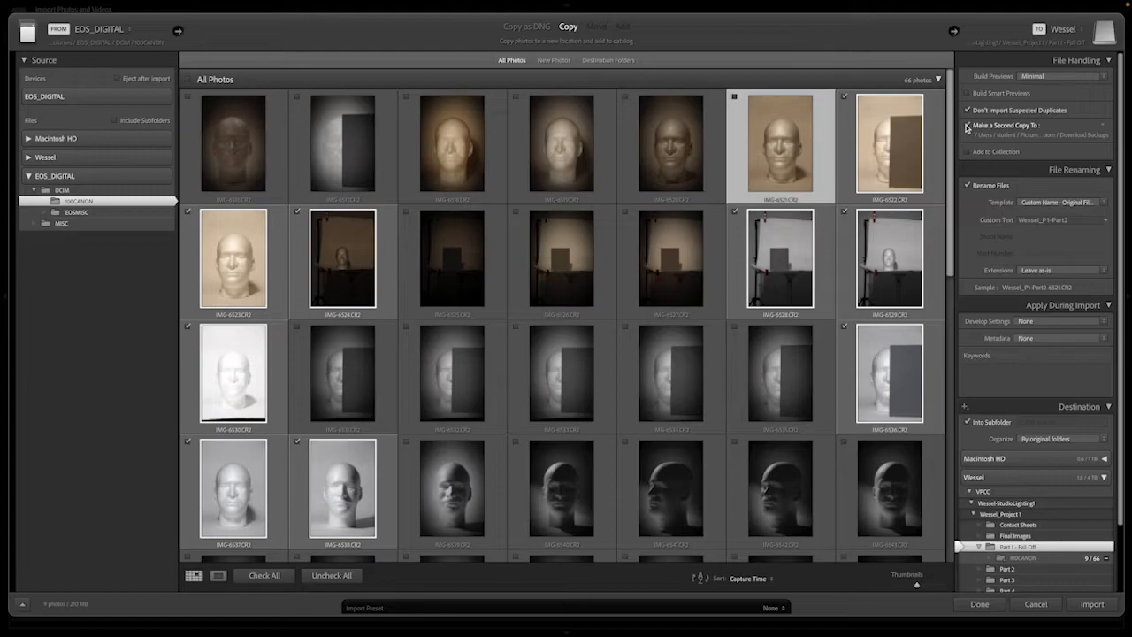
click(968, 127)
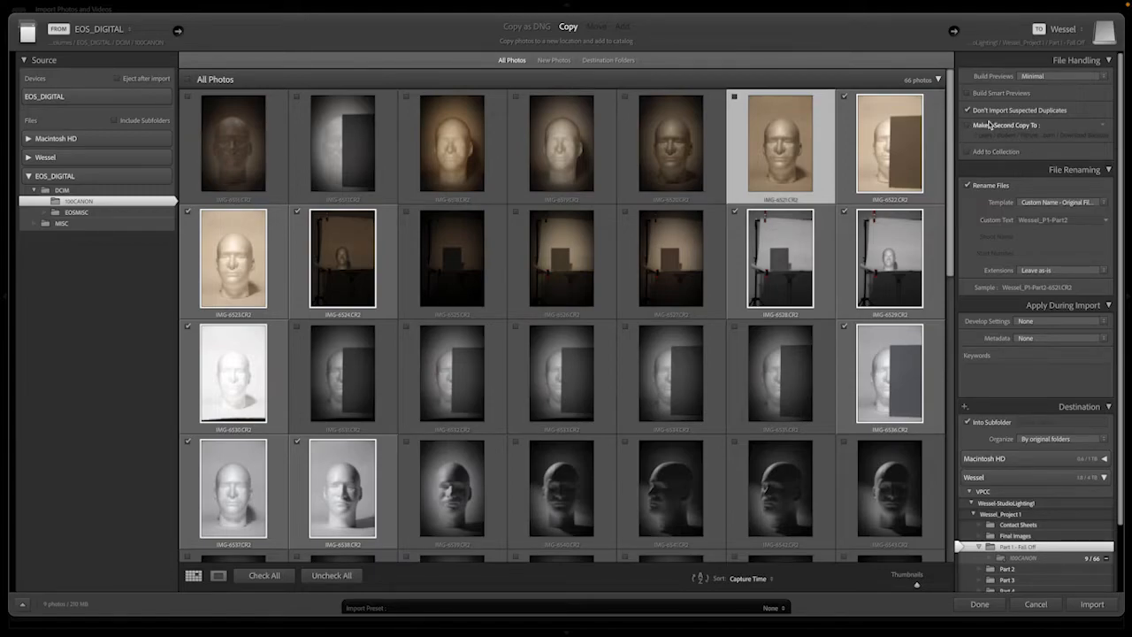
Have files renamed on import using the Custom Name - Original File Number template
click(968, 186)
click(967, 186)
click(968, 185)
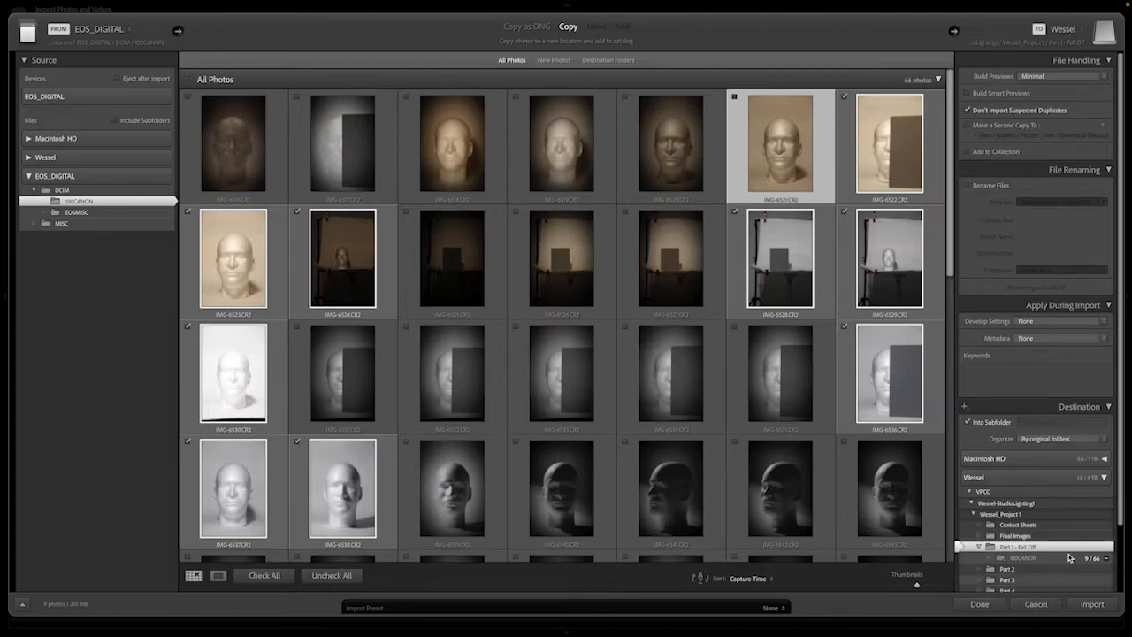
click(968, 187)
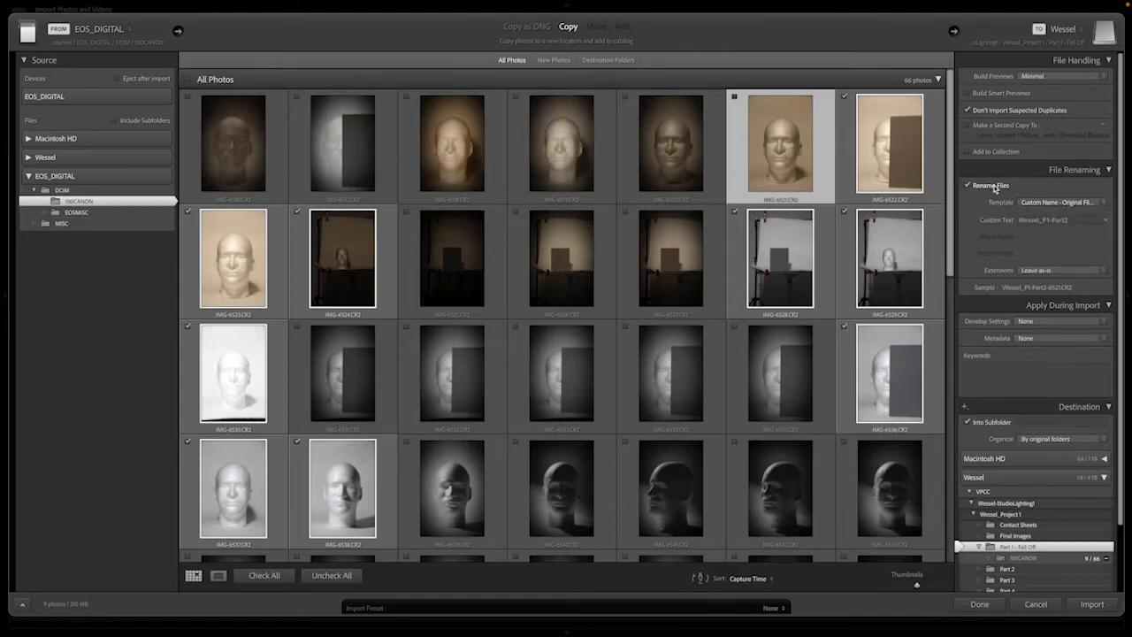
click(1035, 203)
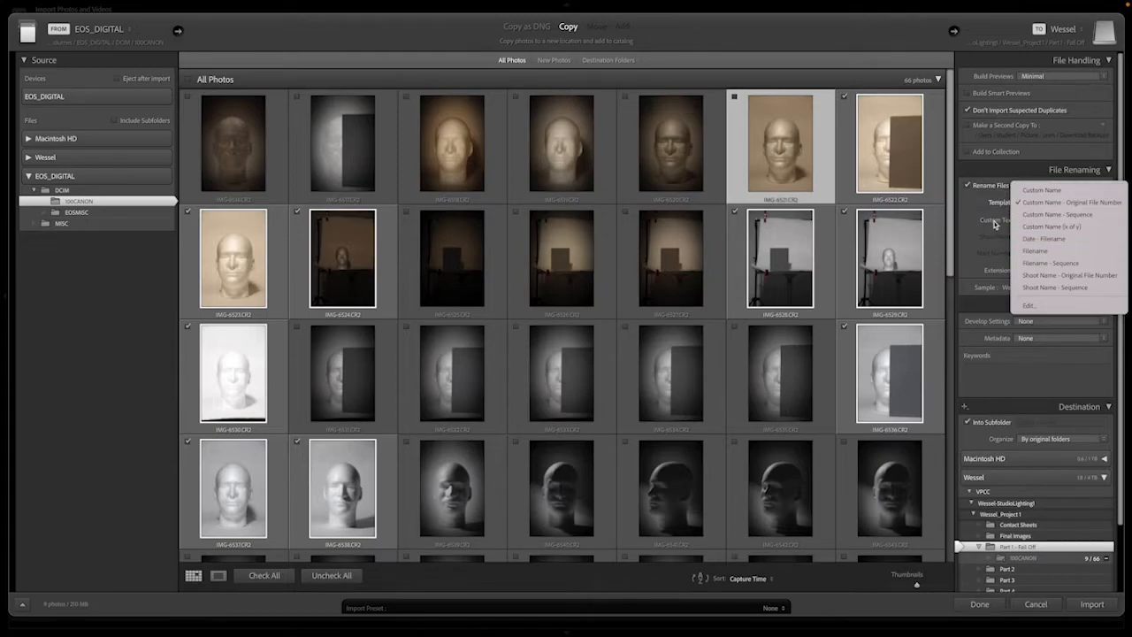
click(973, 206)
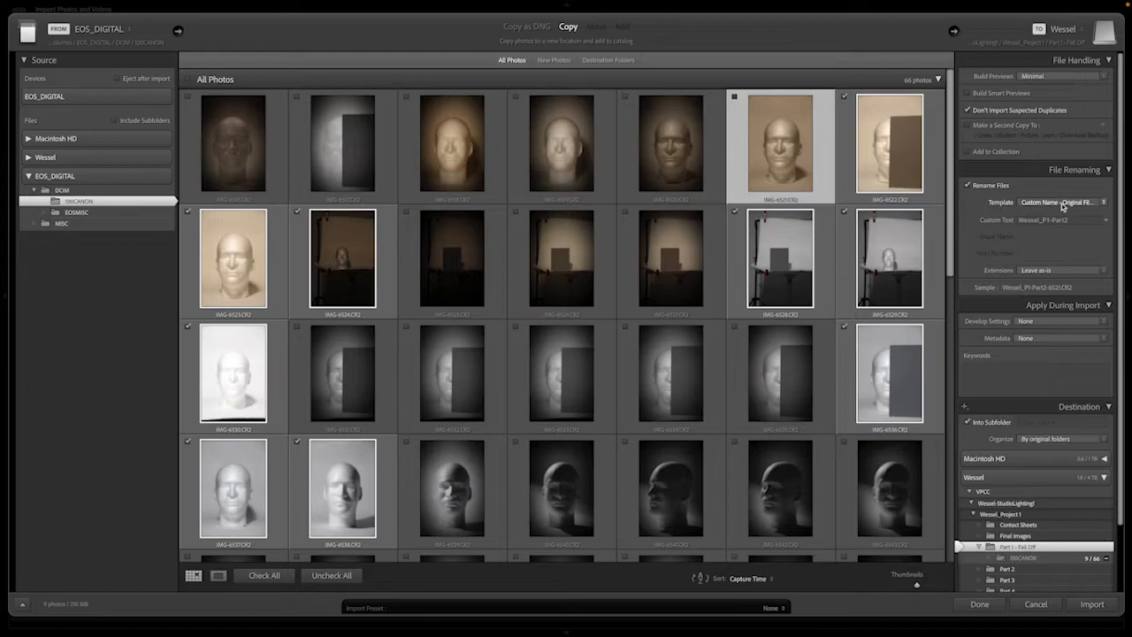
click(1062, 203)
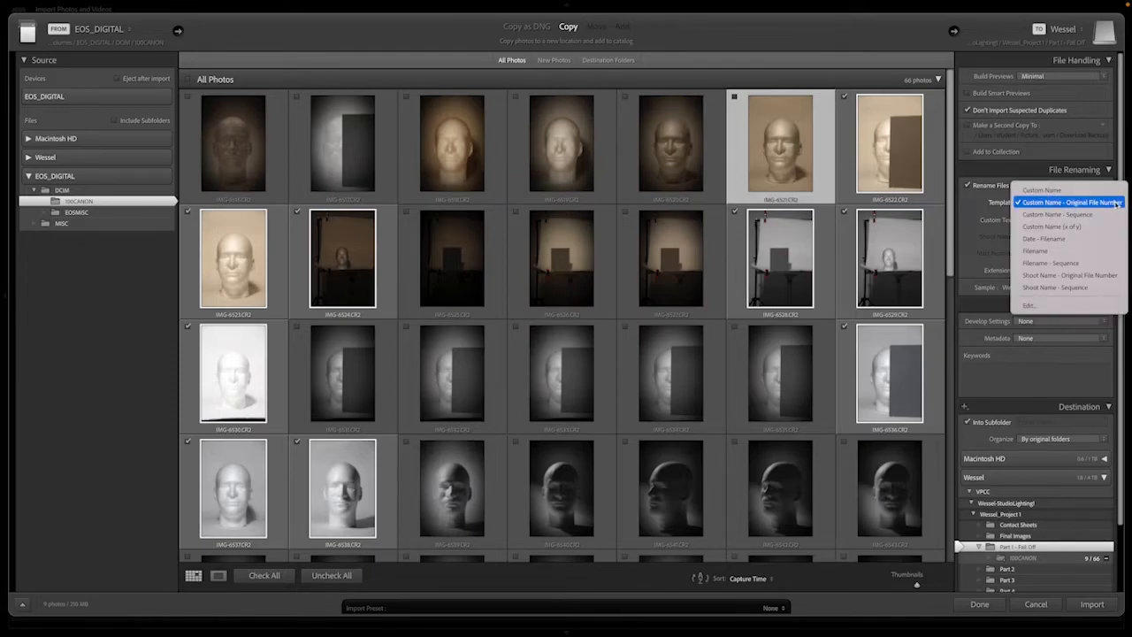
click(1026, 203)
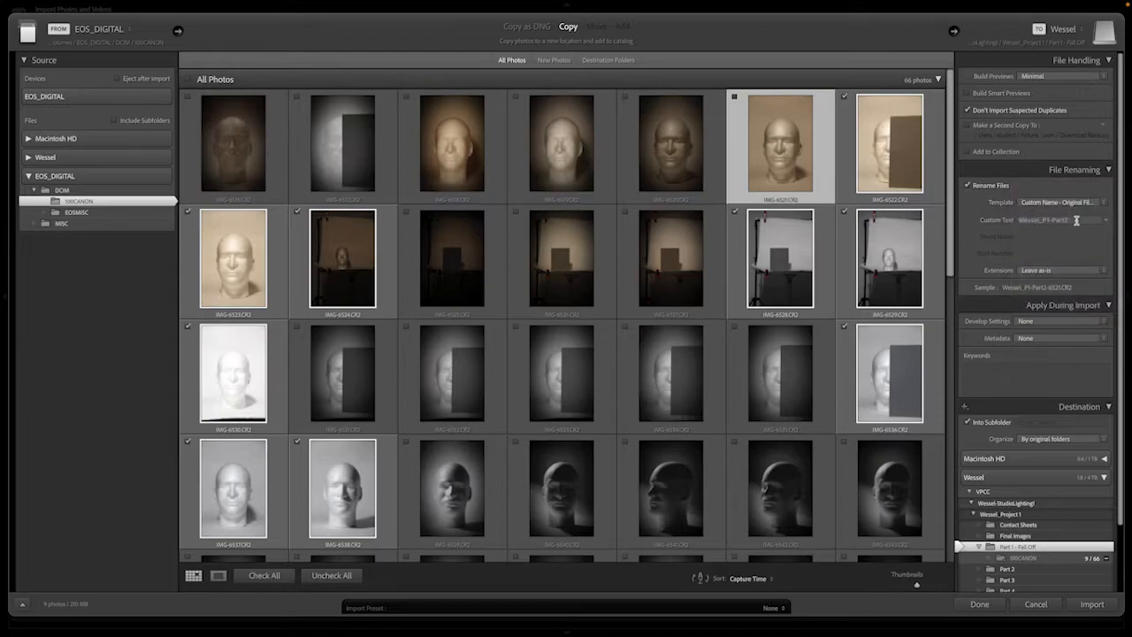
Set the renaming custom text to the photographer's surname followed by _P1_Part1
triple_click(1077, 222)
drag(1073, 219, 1011, 225)
text(WEss)
key(BackSpace)
key(BackSpace)
key(BackSpace)
text(essel_P1_Part)
Enter the import keywords: the photographer's full name, Project 1, Part 1, VPCC and Studio Light I
click(1005, 374)
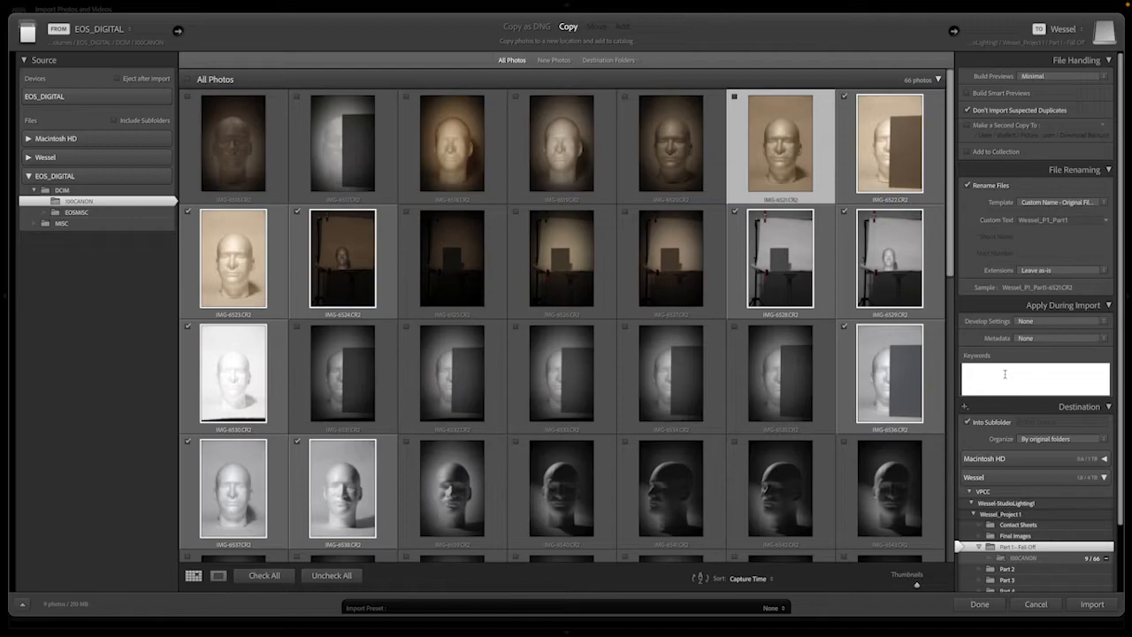
text(Micha)
key(Right)
text(, Project 1, Part1 1,)
text(VPCC, Studio Ligh)
click(1120, 349)
Turn off the subfolder option, organise the photos into one folder and run the import
scroll(1120, 349, down, 2)
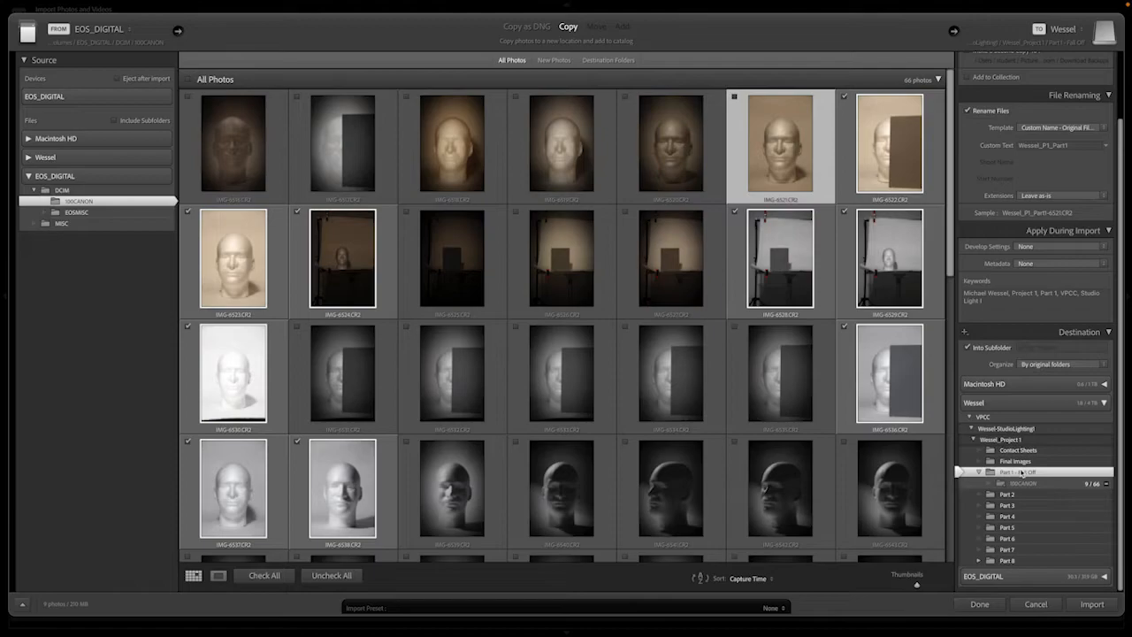
click(968, 347)
click(1075, 366)
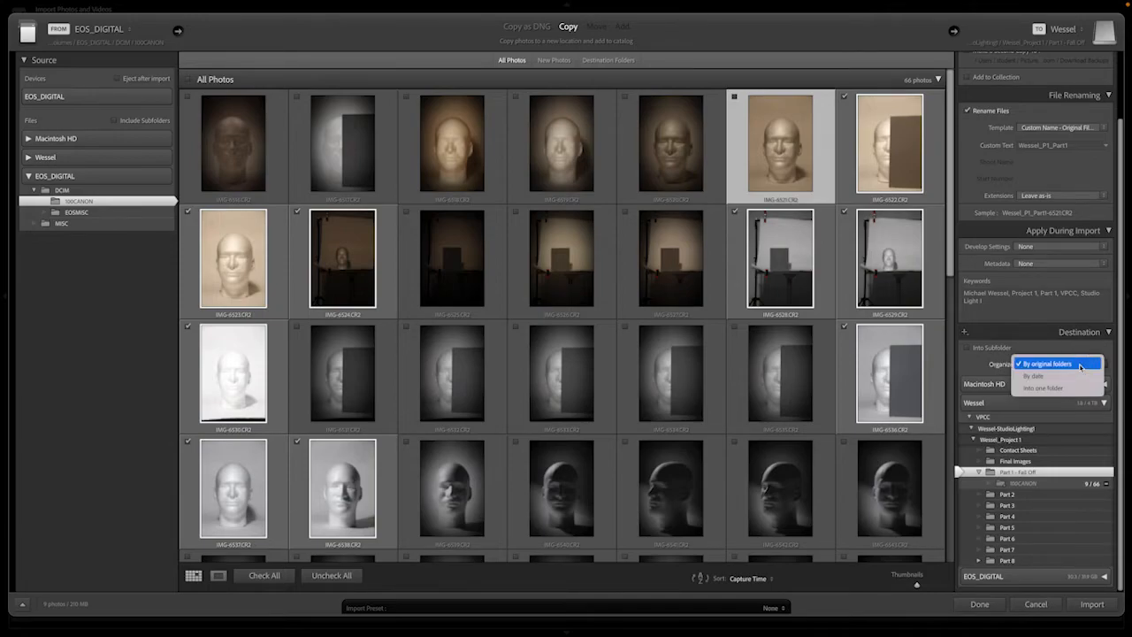
click(1047, 395)
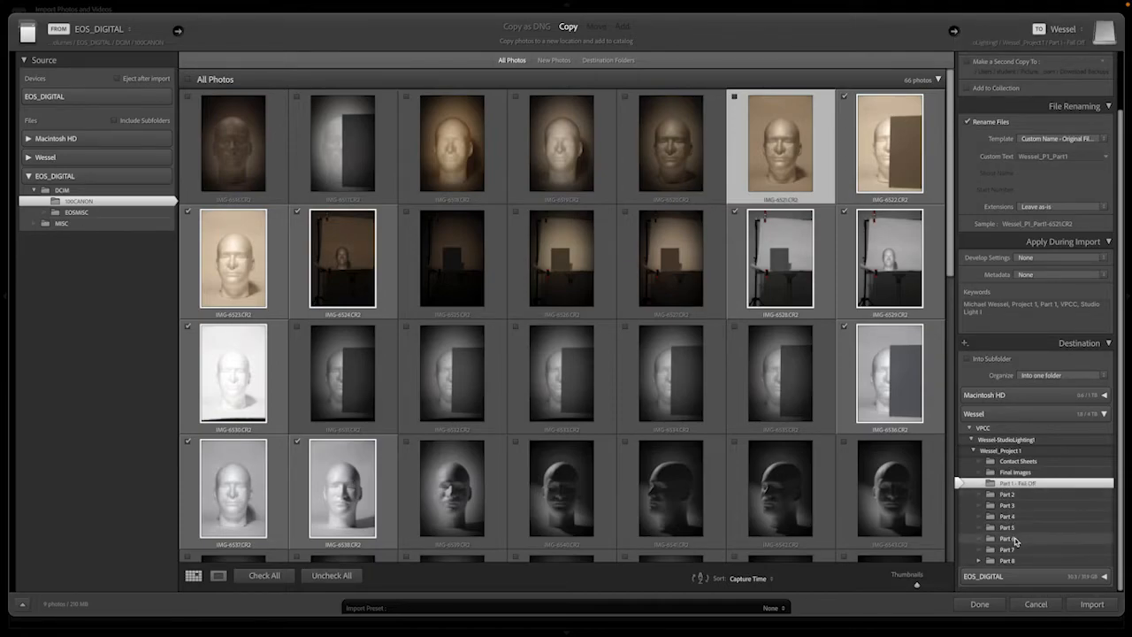
click(1091, 606)
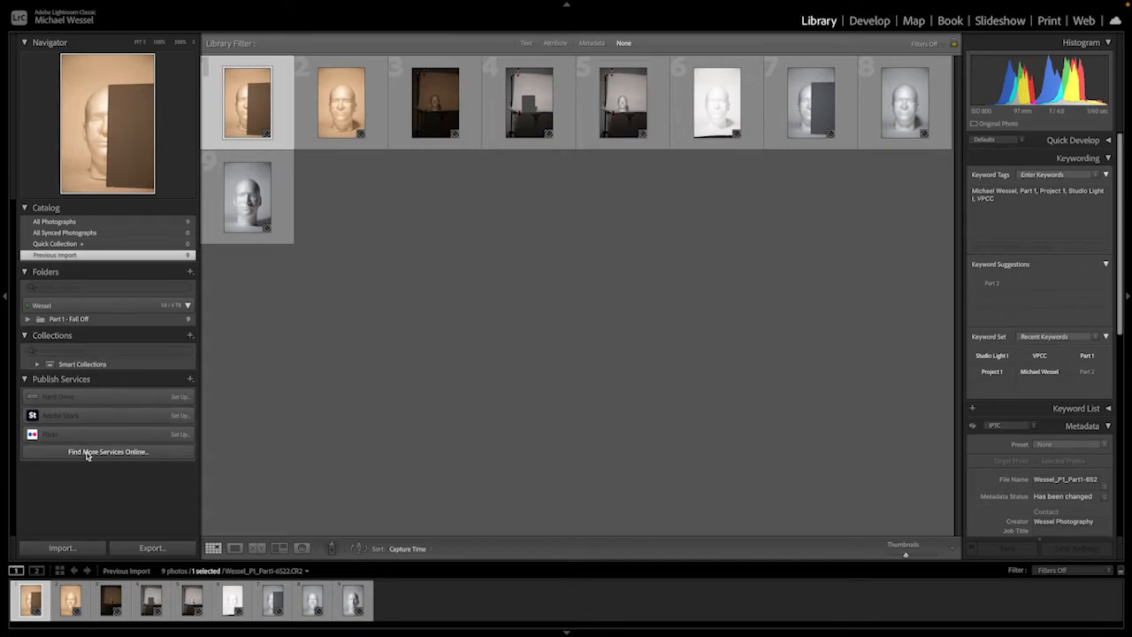
Start a new import from the card's DCIM folder with subfolders included and uncheck all photos
click(71, 548)
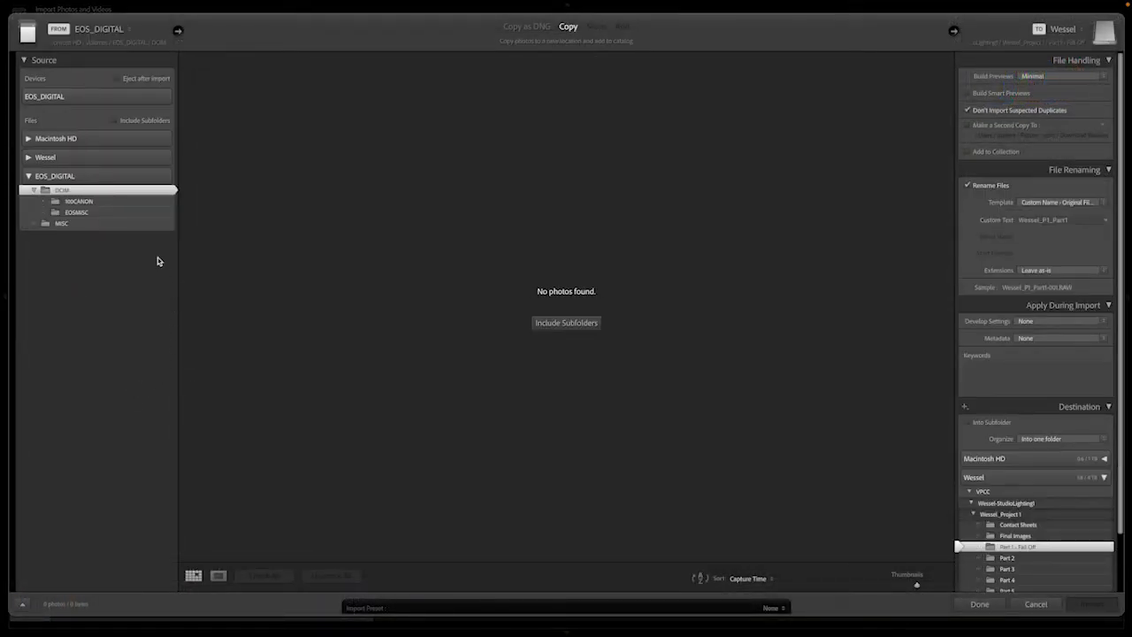
click(124, 122)
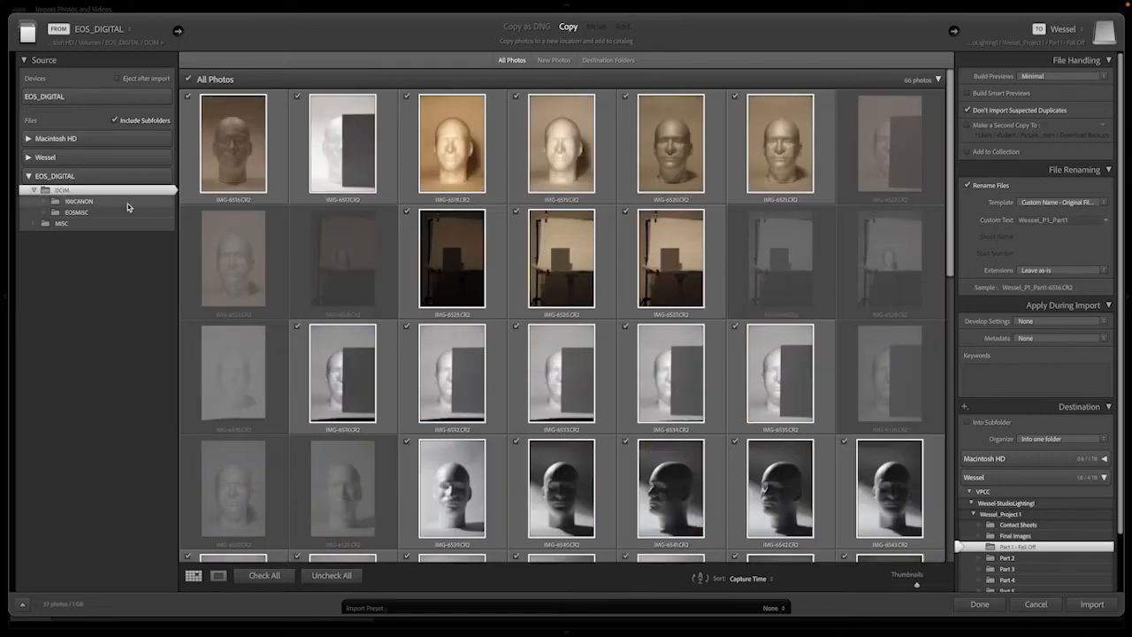
scroll(566, 342, down, 3)
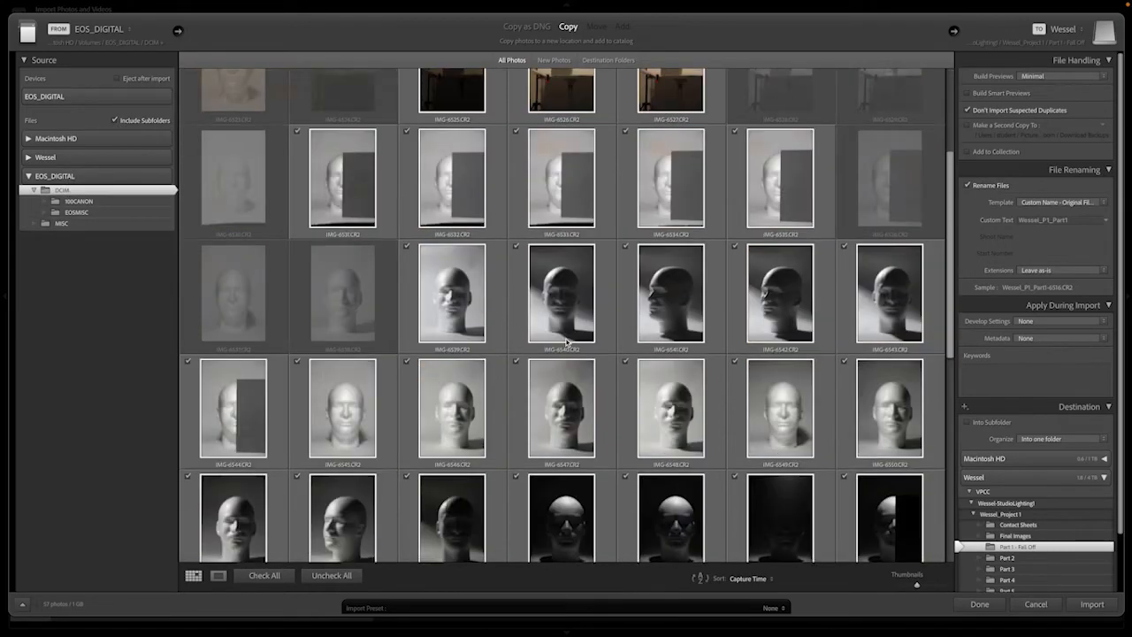
scroll(566, 343, down, 5)
scroll(566, 343, up, 2)
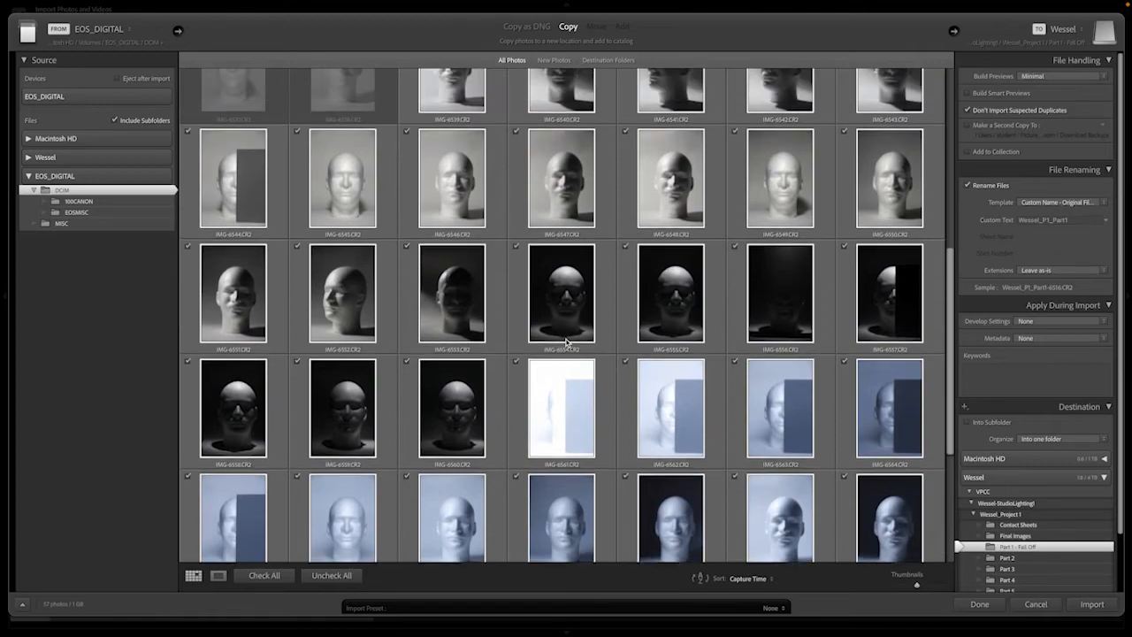
scroll(566, 342, up, 1)
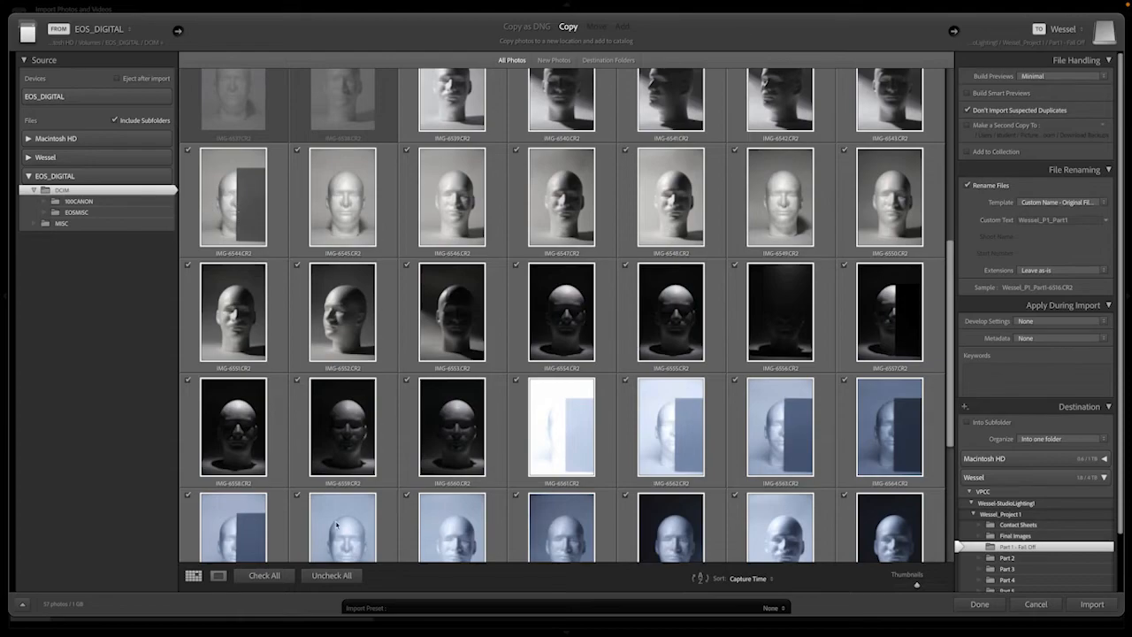
click(332, 575)
Select photos IMG-6544.CR2 through IMG-6548.CR2 and check them for import
click(230, 215)
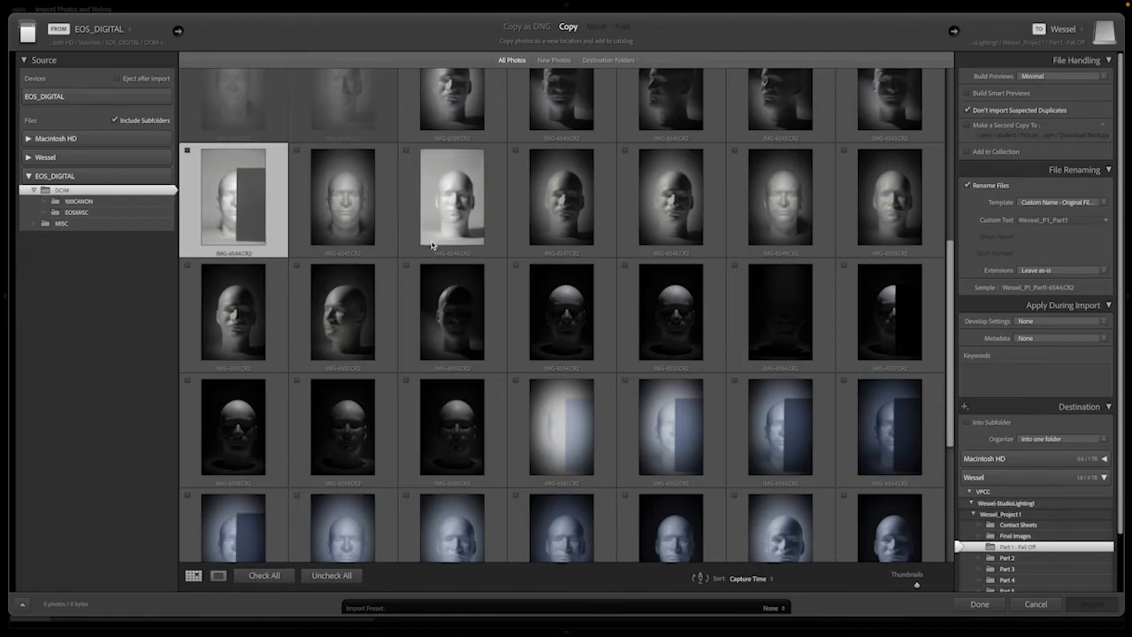
shift+click(653, 217)
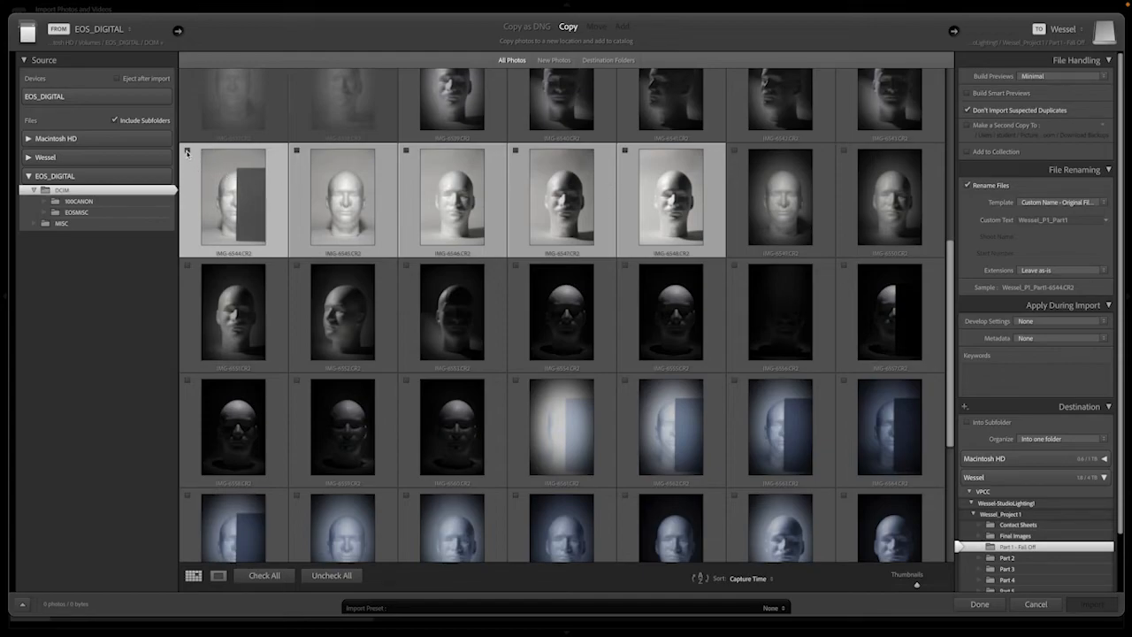
click(187, 151)
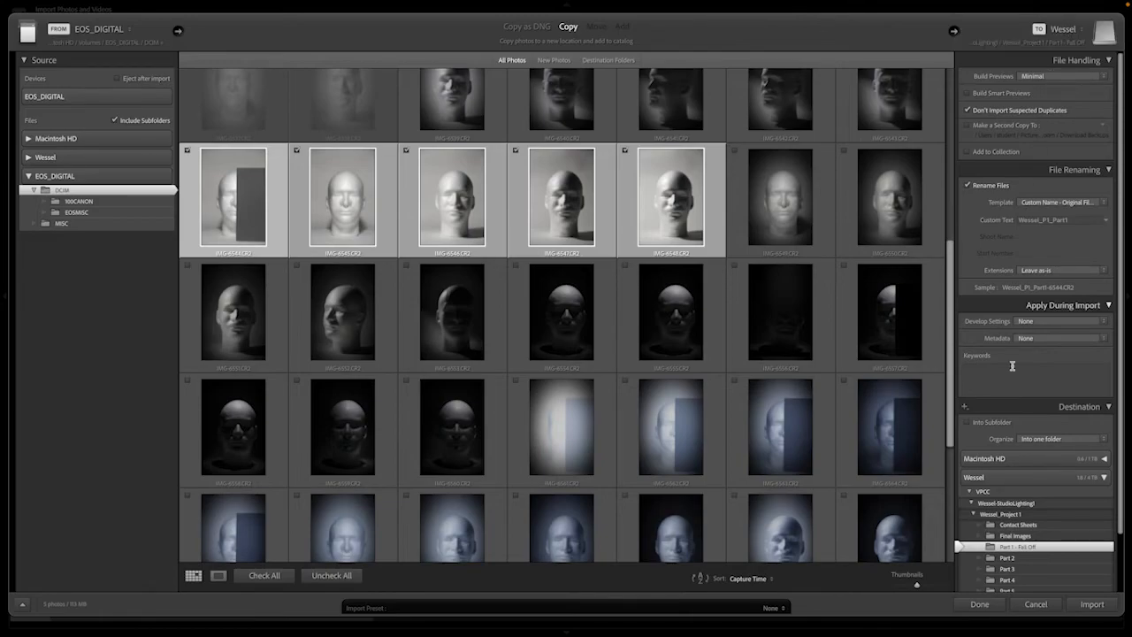
Set the destination to the Part 2 folder and change the renaming custom text to end in _P1_Part2
click(1011, 559)
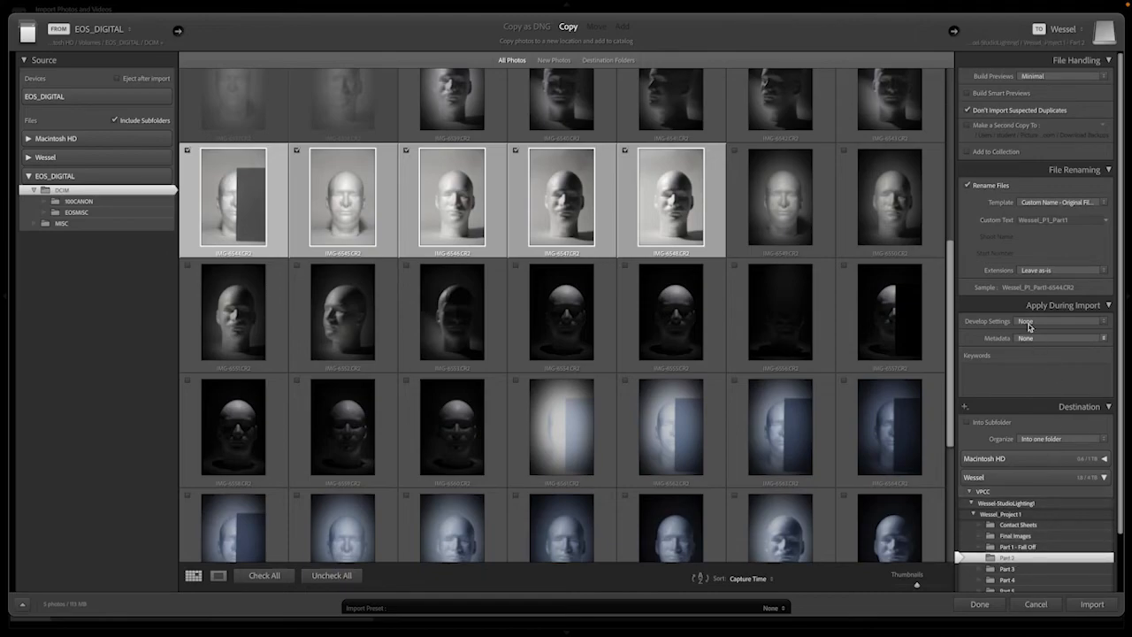
click(1074, 221)
click(1074, 220)
key(BackSpace)
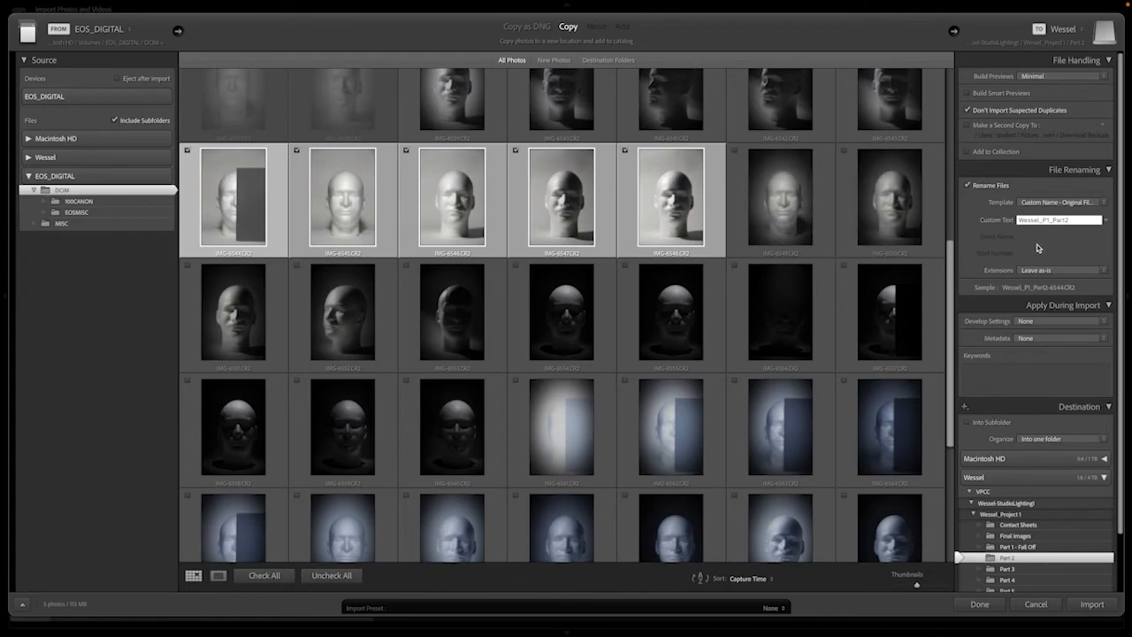
Enter the photographer's full name, Project 1, Part 2, VPCC and Studio Light I as keywords, and import the checked photos
click(1005, 372)
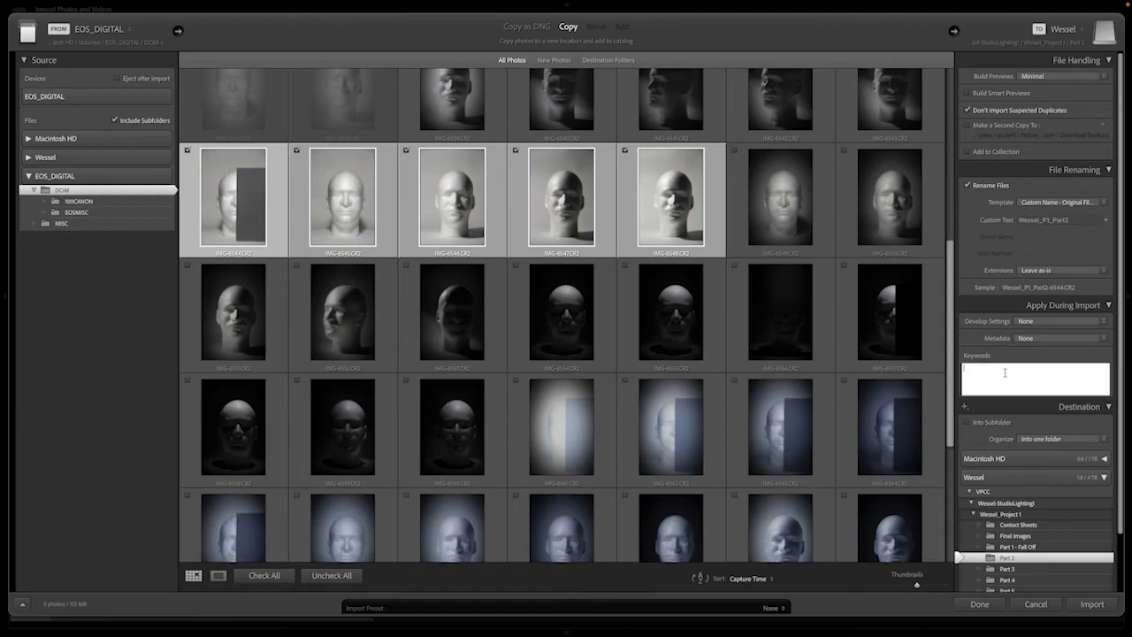
text(Michael Wessel)
key(Return)
text(project 1)
key(Return)
text(, Part 2, VPCC, Studio Light)
text(,)
click(1092, 604)
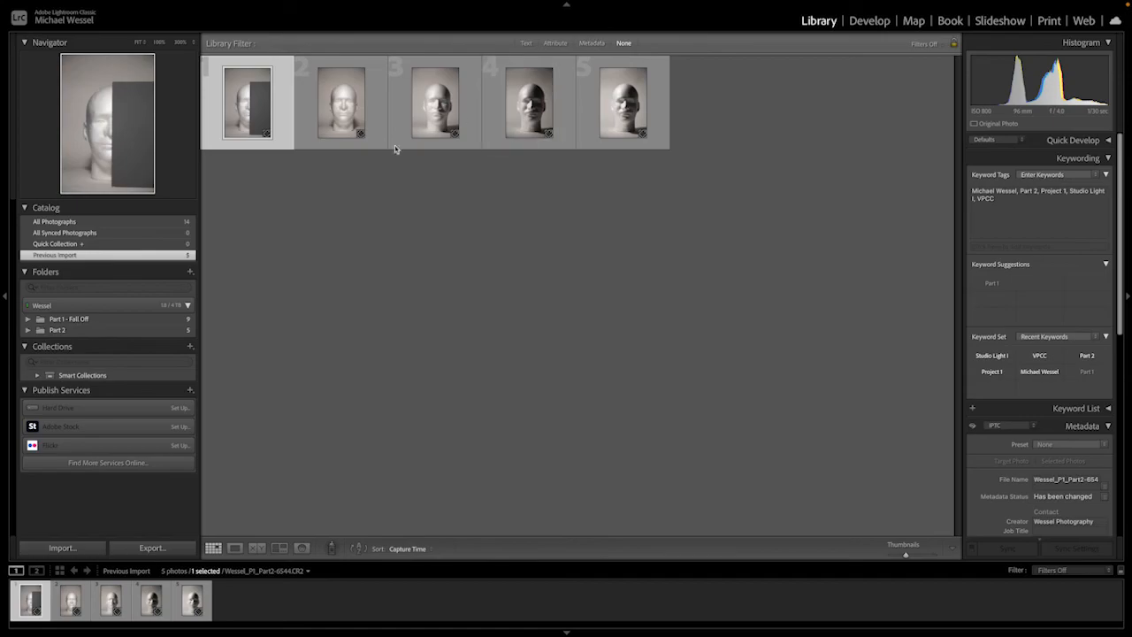
mouse_move(106, 321)
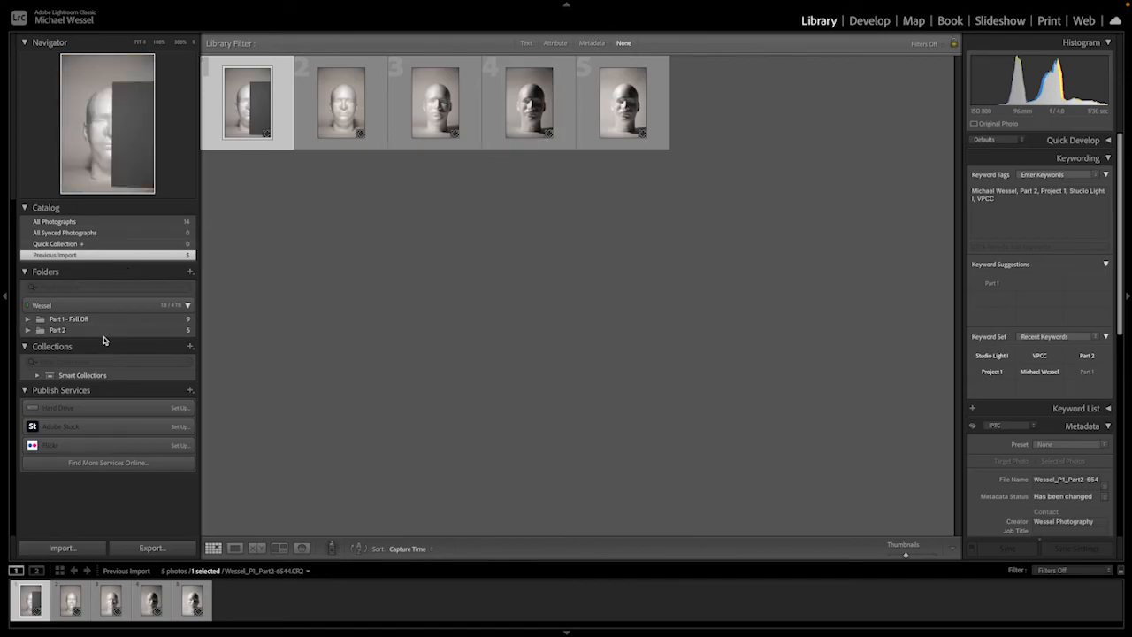